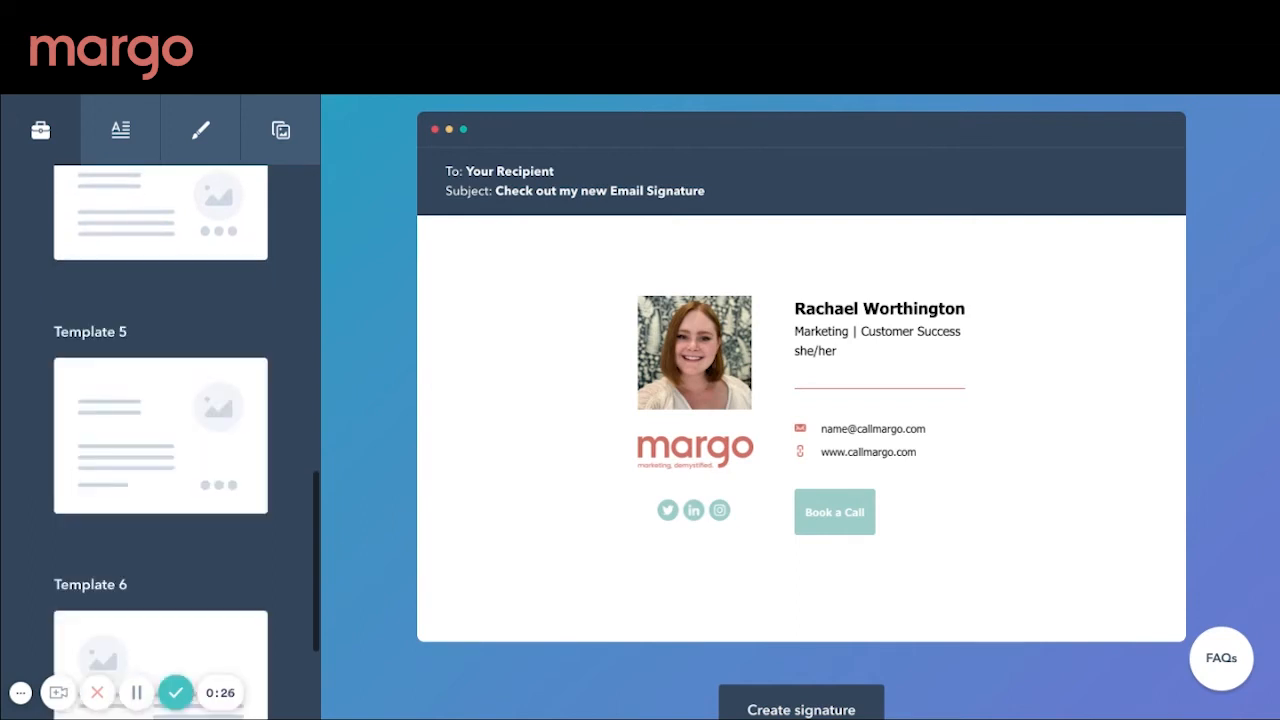
Browse the signature templates and try the Created With HubSpot credit by switching it on and back off.
scroll(160, 400, down, 3)
scroll(160, 400, up, 10)
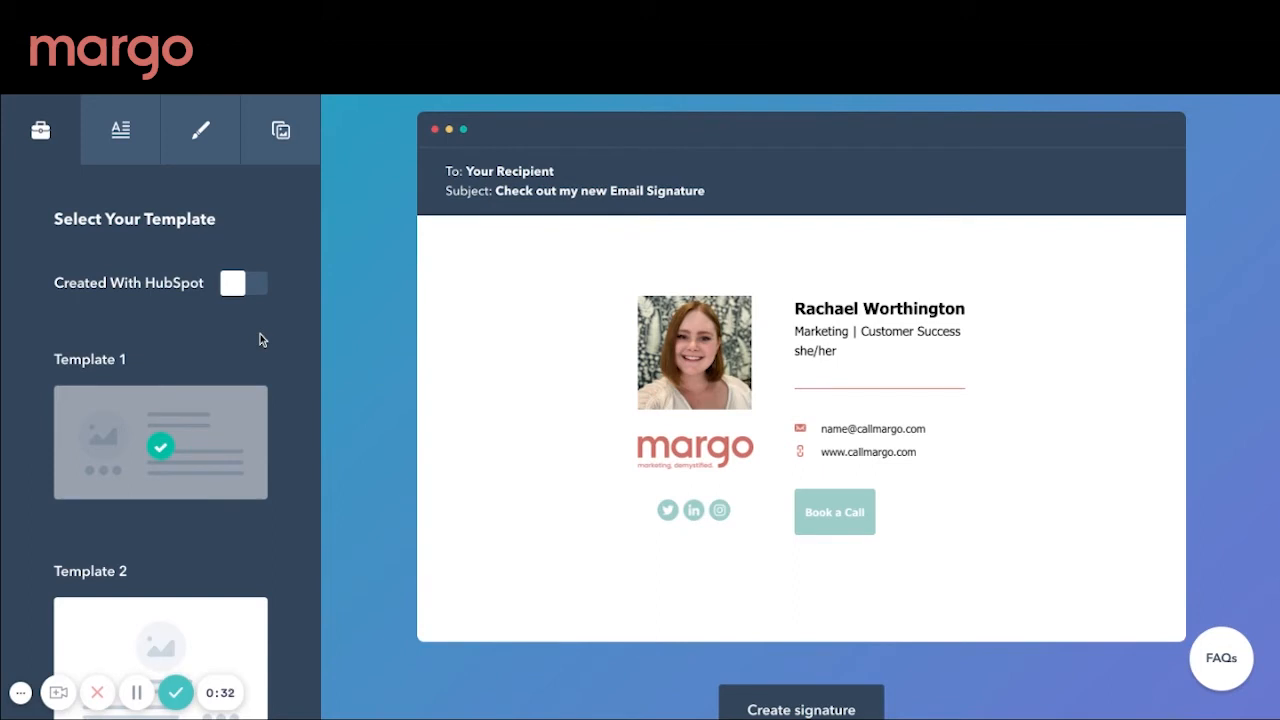
click(245, 287)
click(238, 288)
click(235, 290)
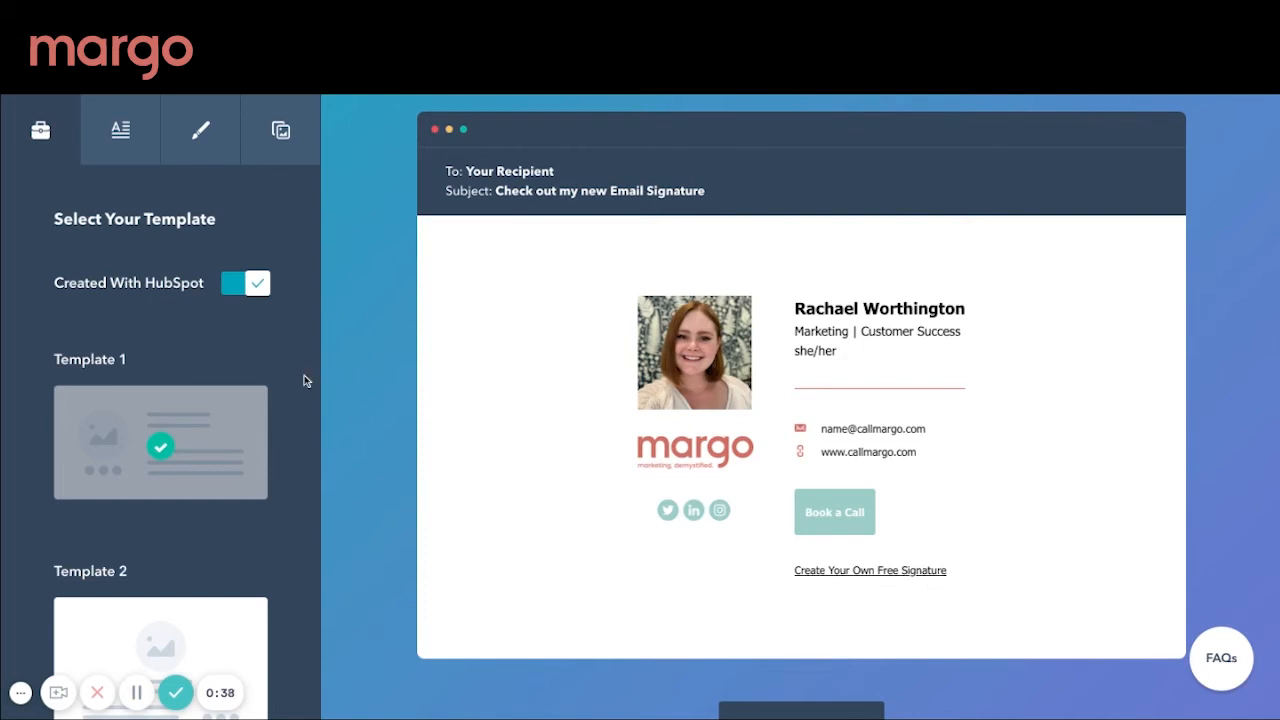
click(258, 288)
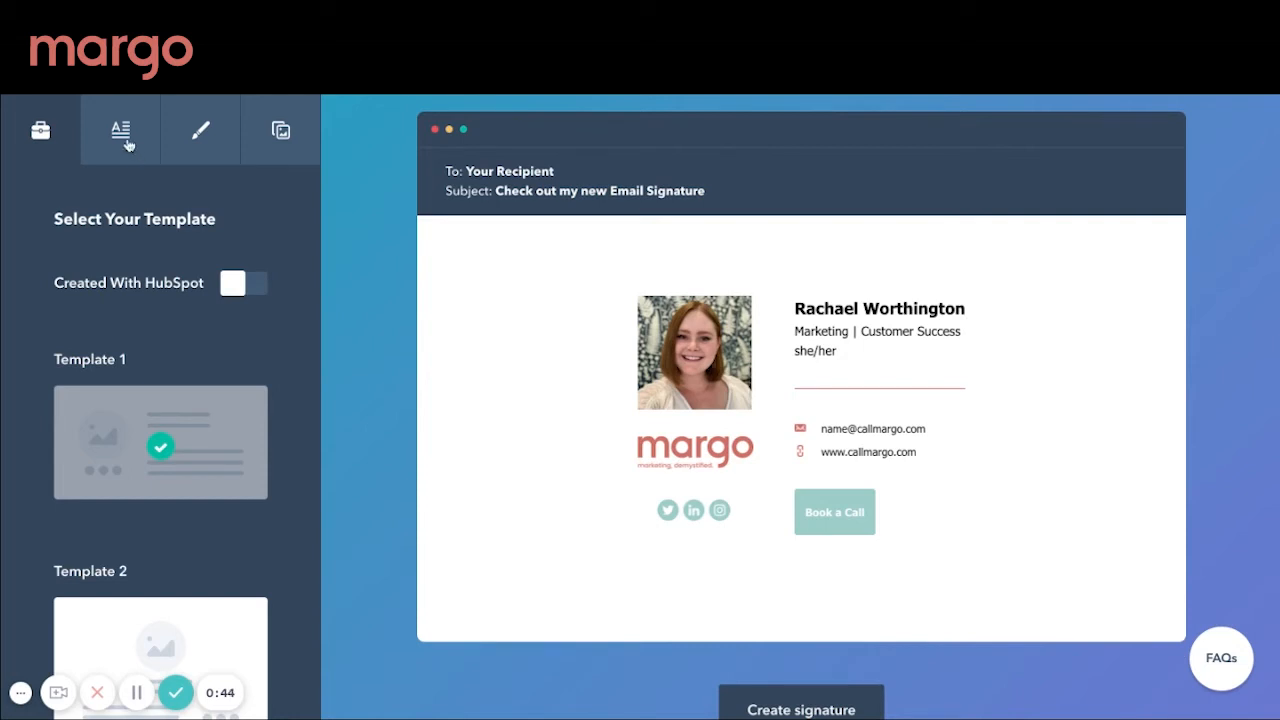
Review the signature details, from the name, job title and contact fields to the address, social links and custom field.
click(127, 145)
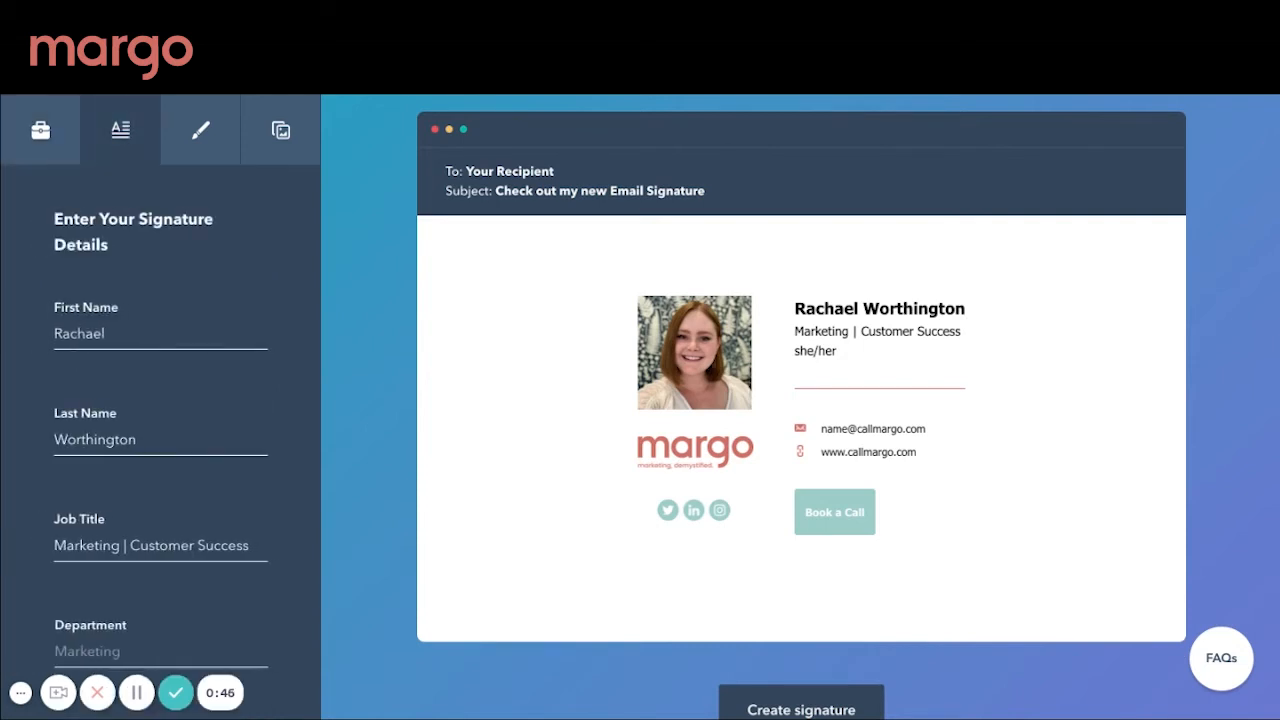
scroll(311, 381, down, 1)
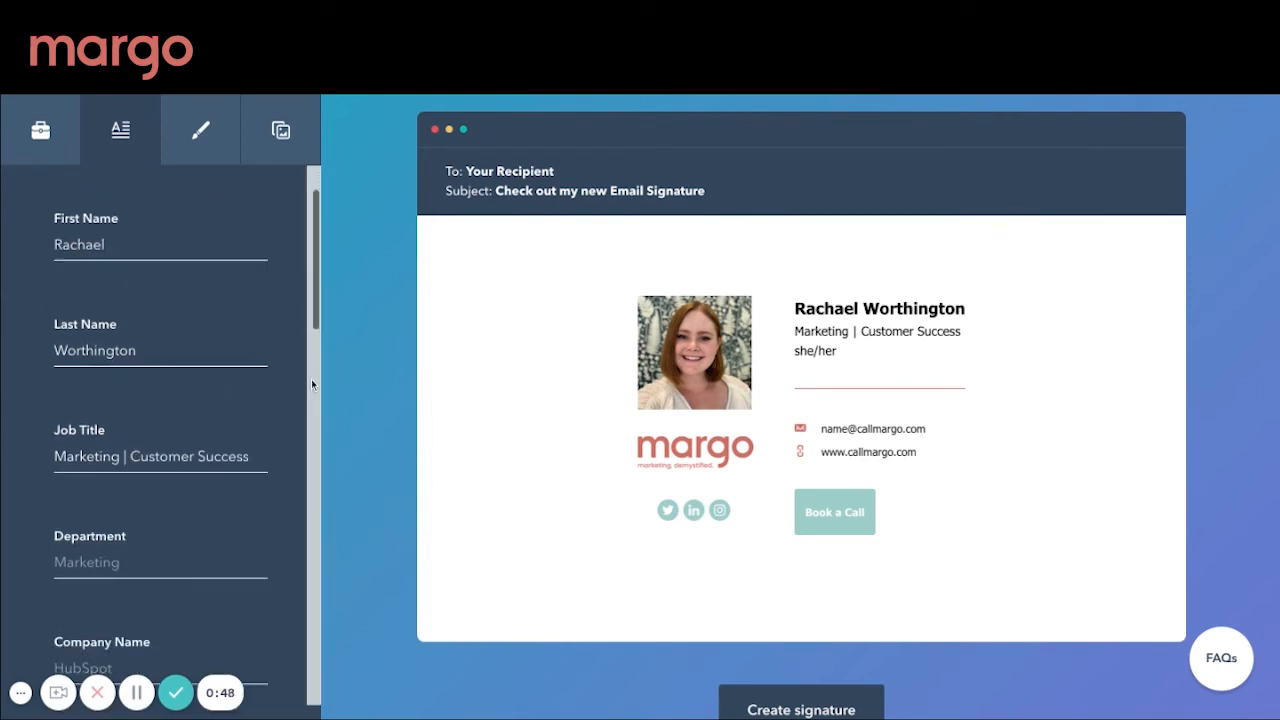
scroll(311, 384, down, 1)
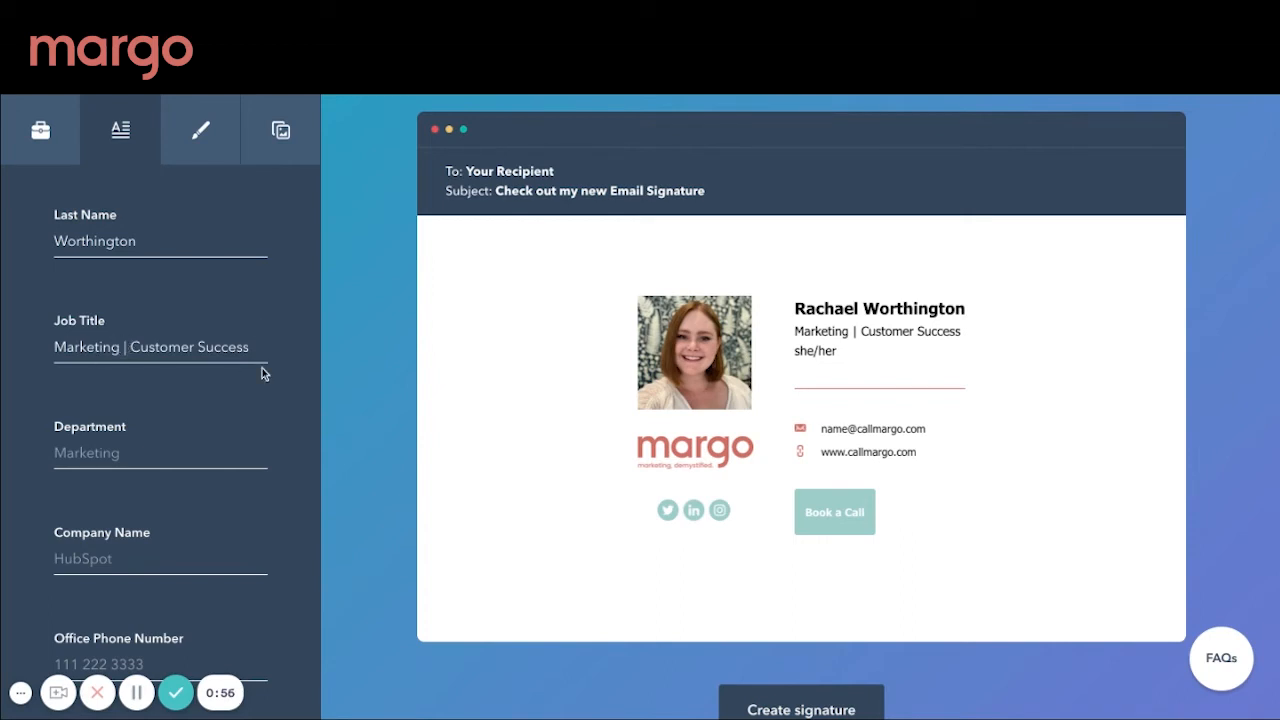
scroll(262, 368, down, 2)
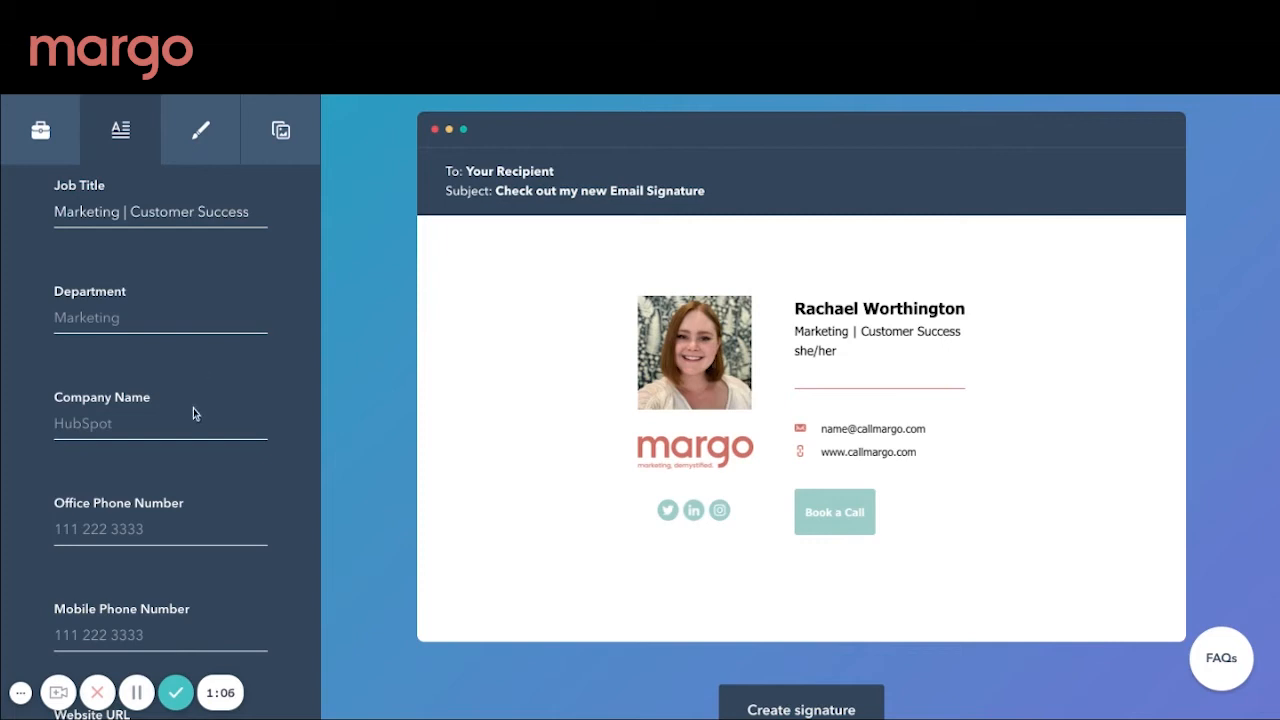
scroll(200, 423, down, 3)
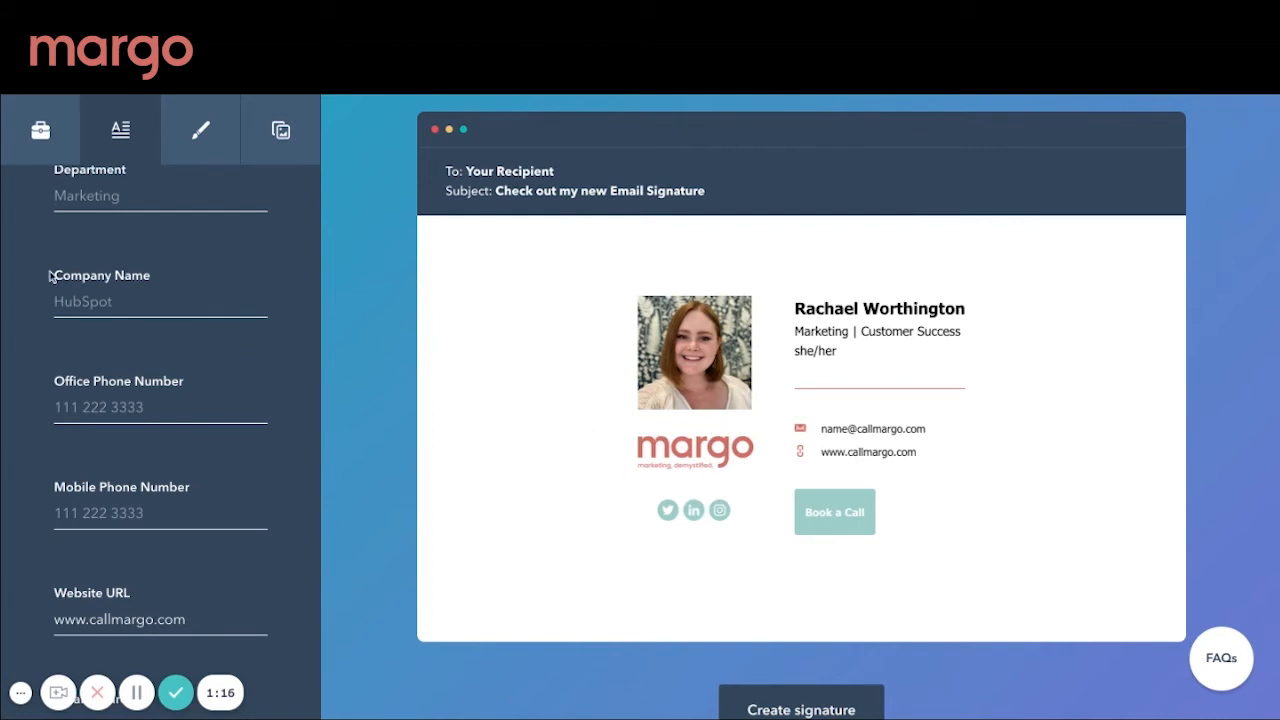
scroll(167, 425, down, 3)
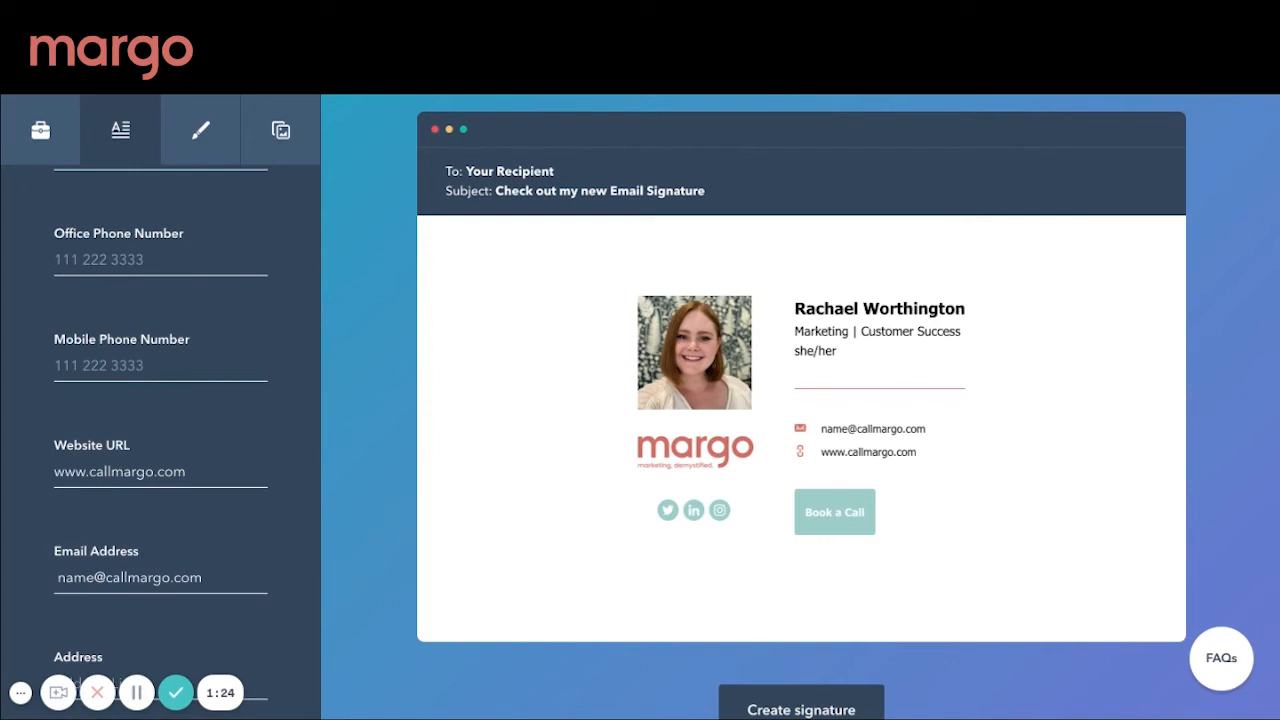
scroll(170, 362, down, 1)
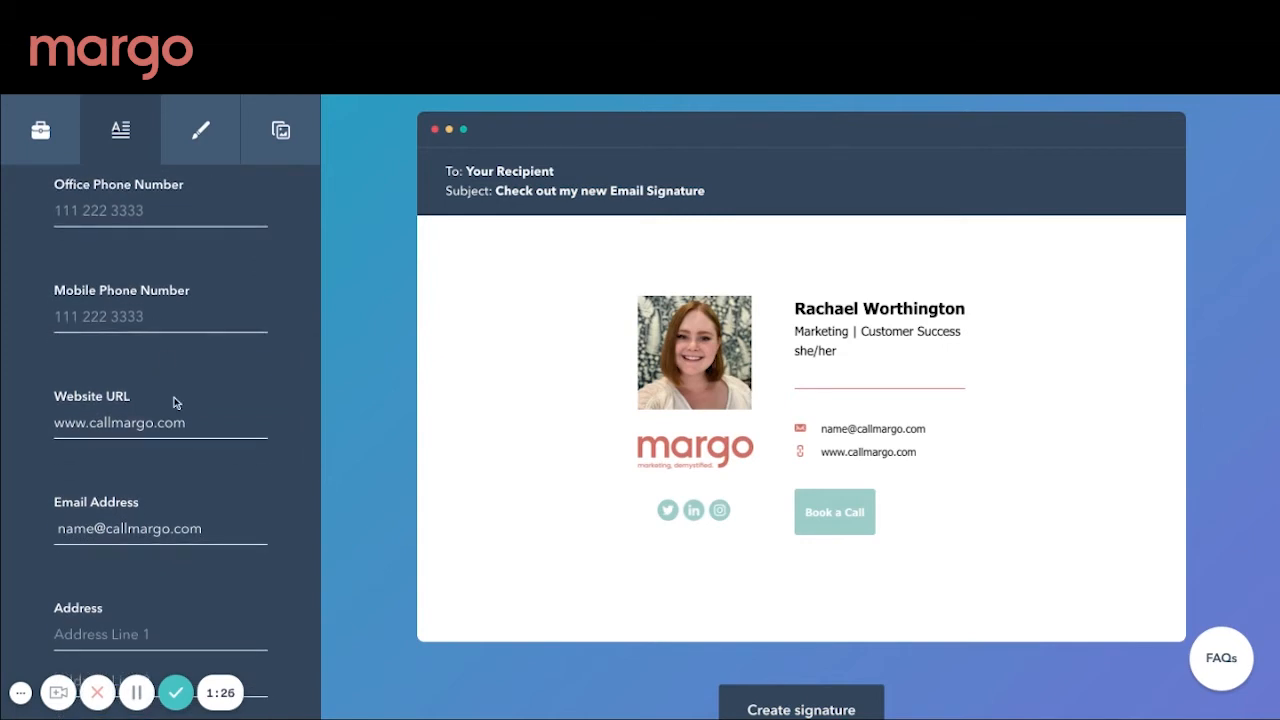
scroll(220, 430, down, 4)
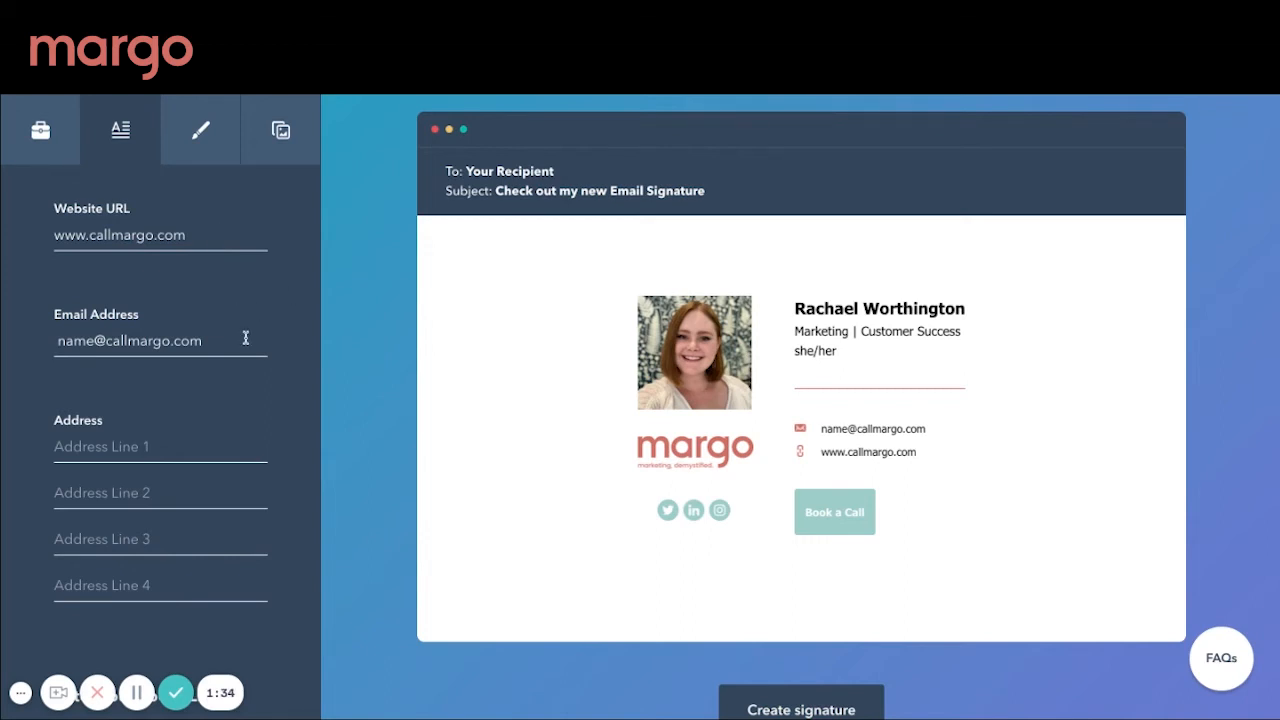
scroll(241, 338, down, 3)
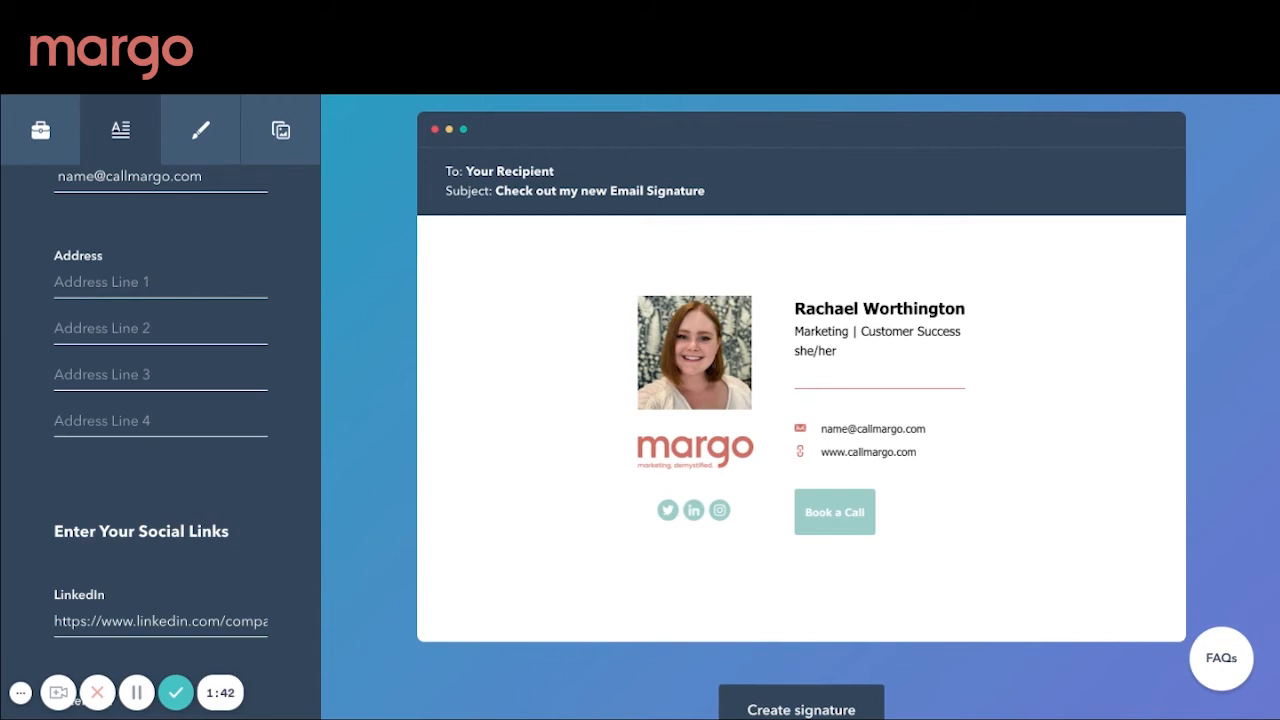
scroll(160, 430, down, 5)
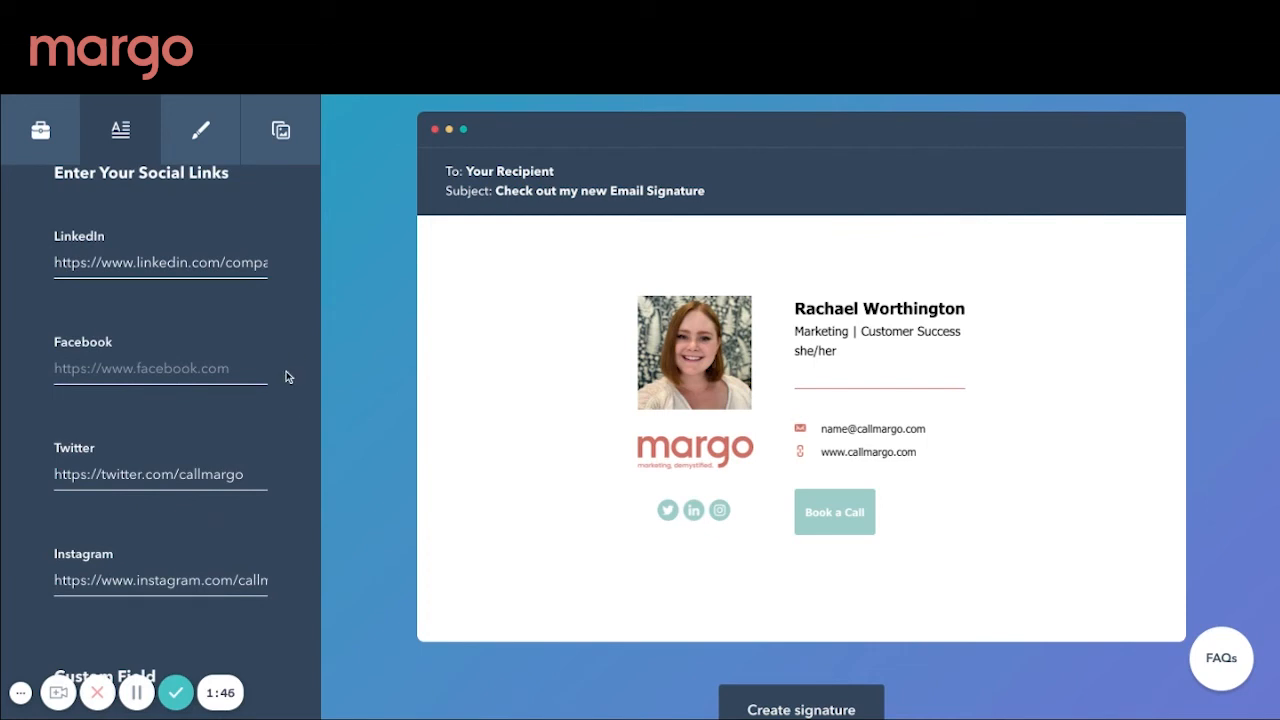
scroll(286, 371, up, 1)
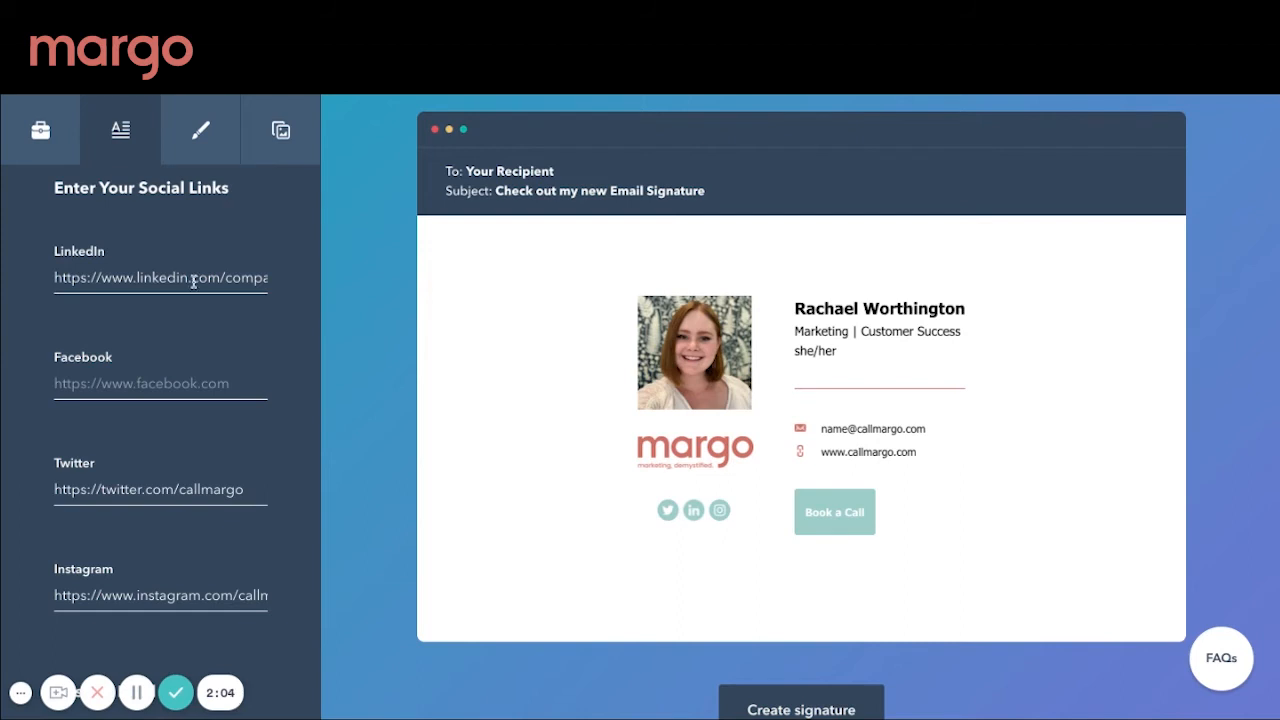
scroll(267, 357, down, 3)
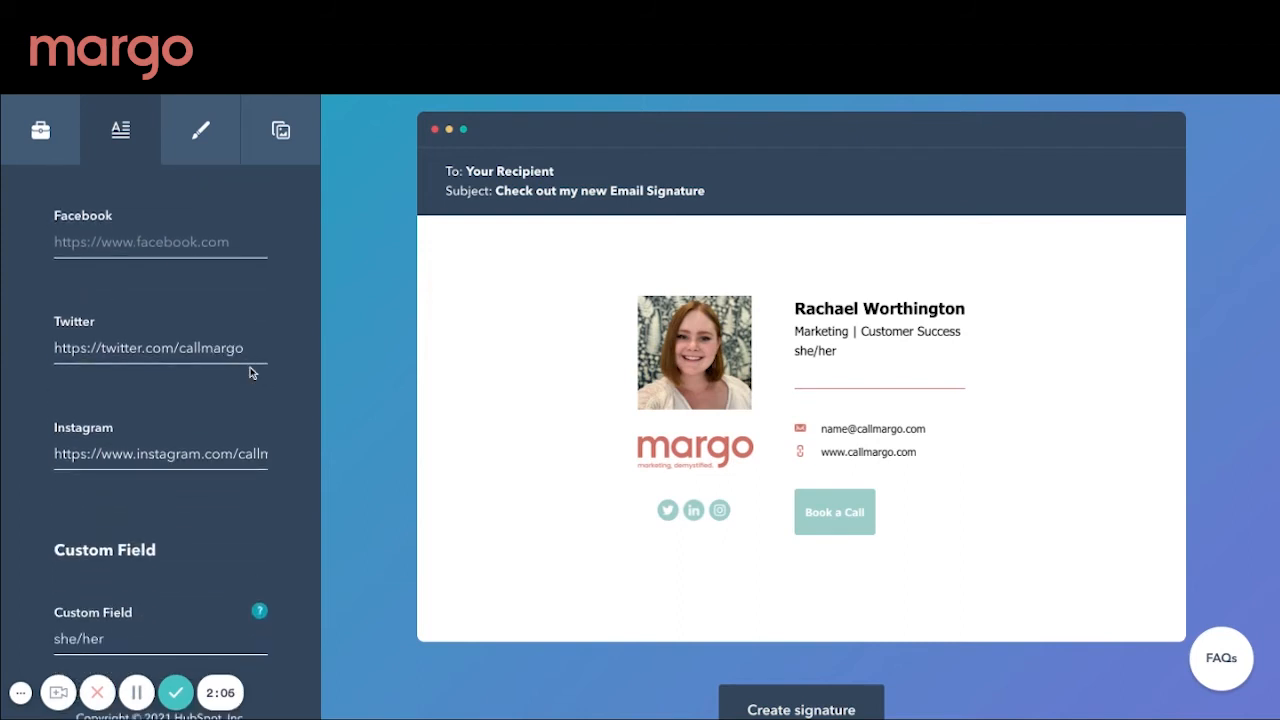
scroll(250, 370, down, 1)
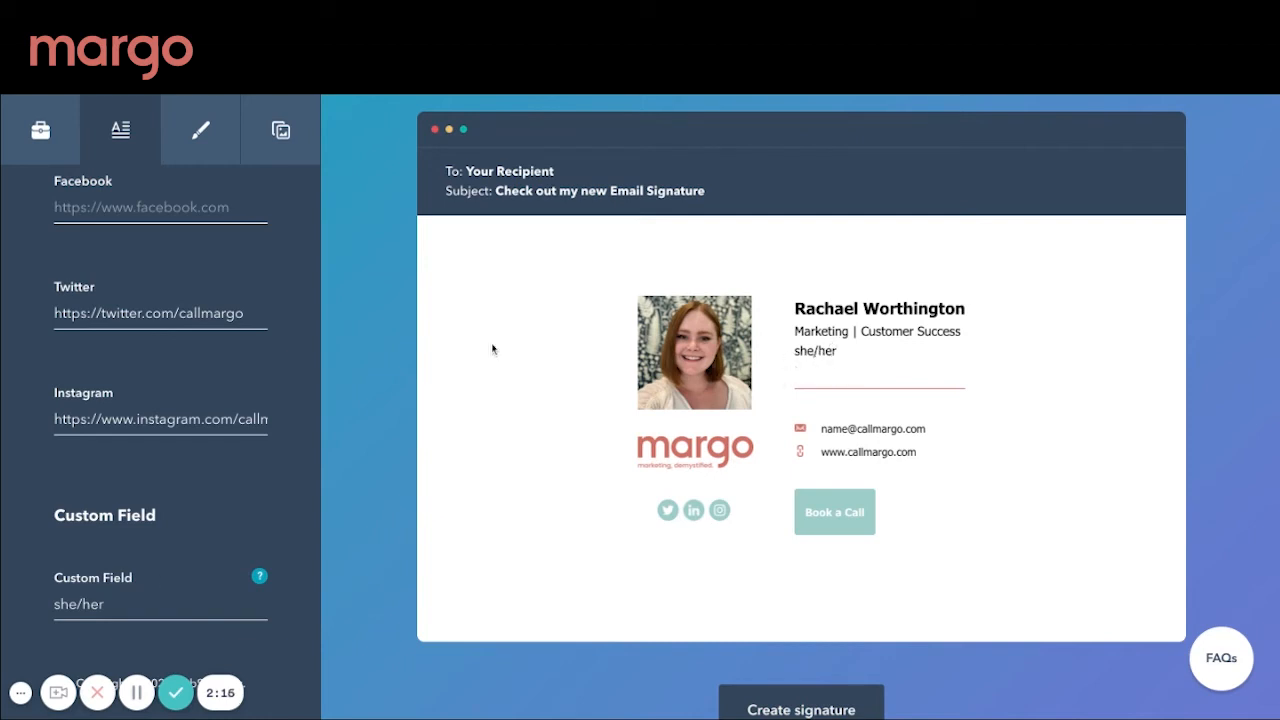
Examine the signature's style settings: theme, text and link colors, font and font size.
click(207, 134)
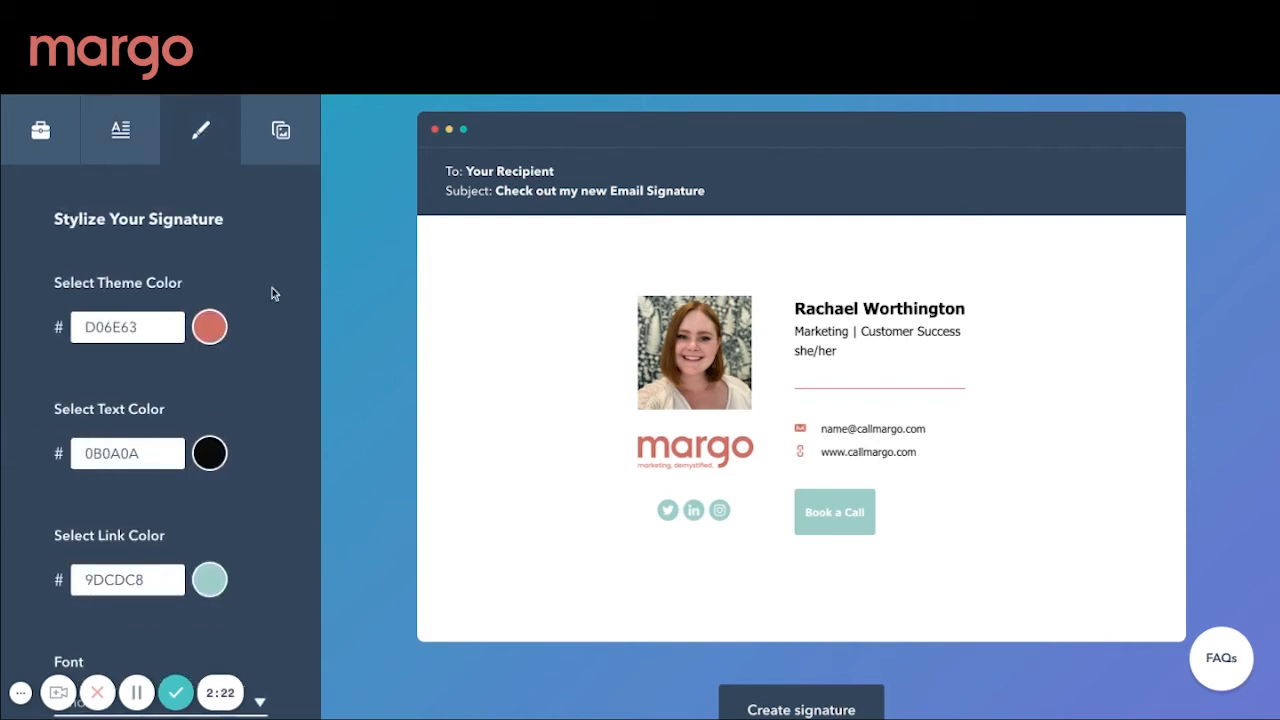
scroll(309, 396, down, 2)
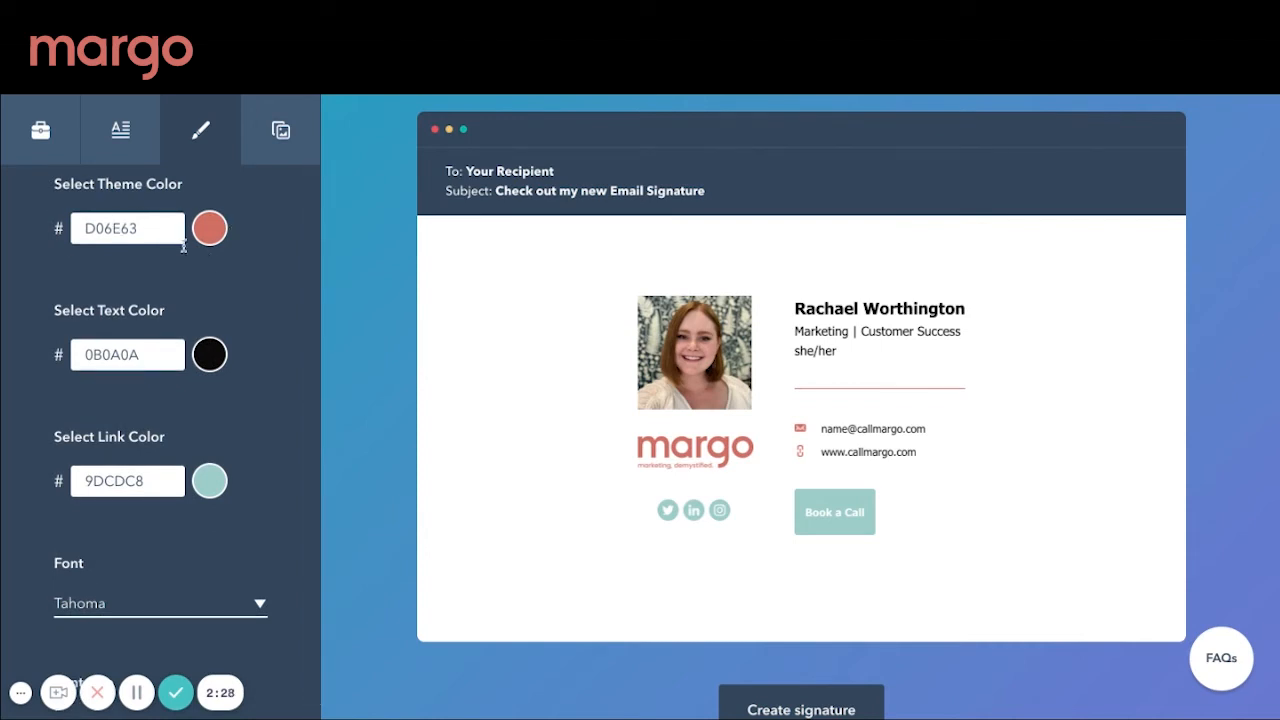
scroll(263, 306, down, 1)
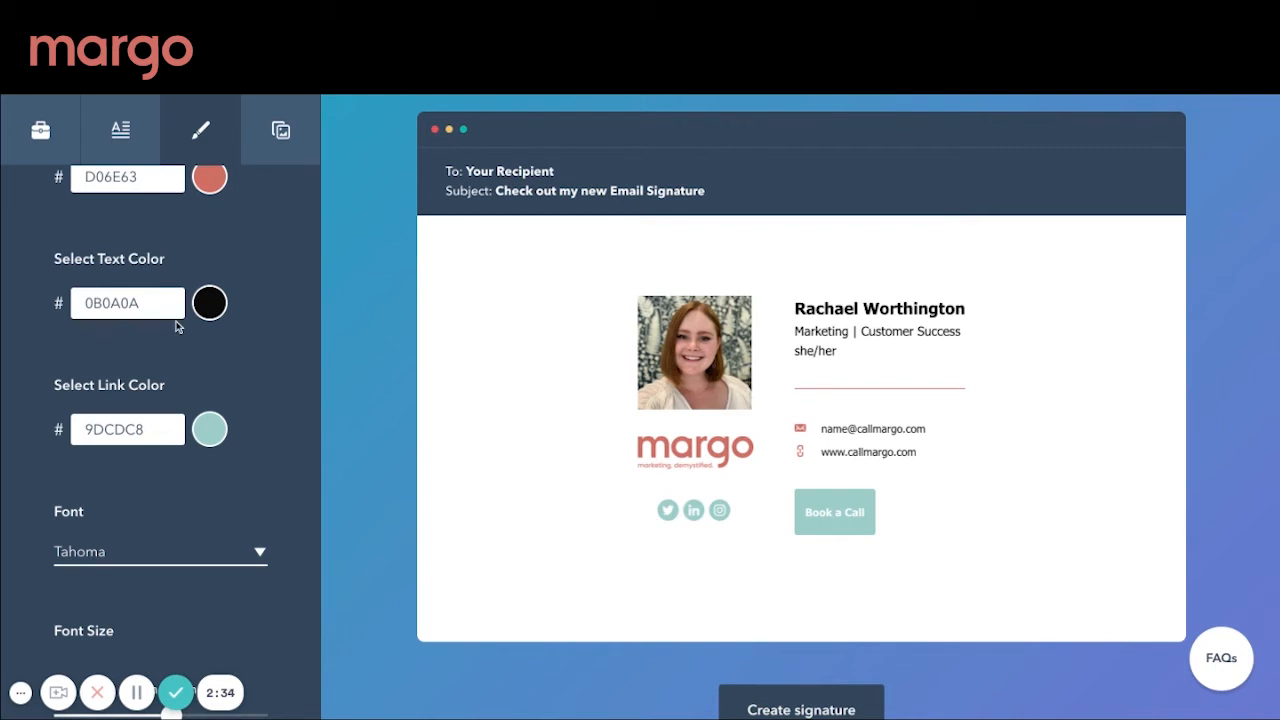
scroll(266, 370, down, 2)
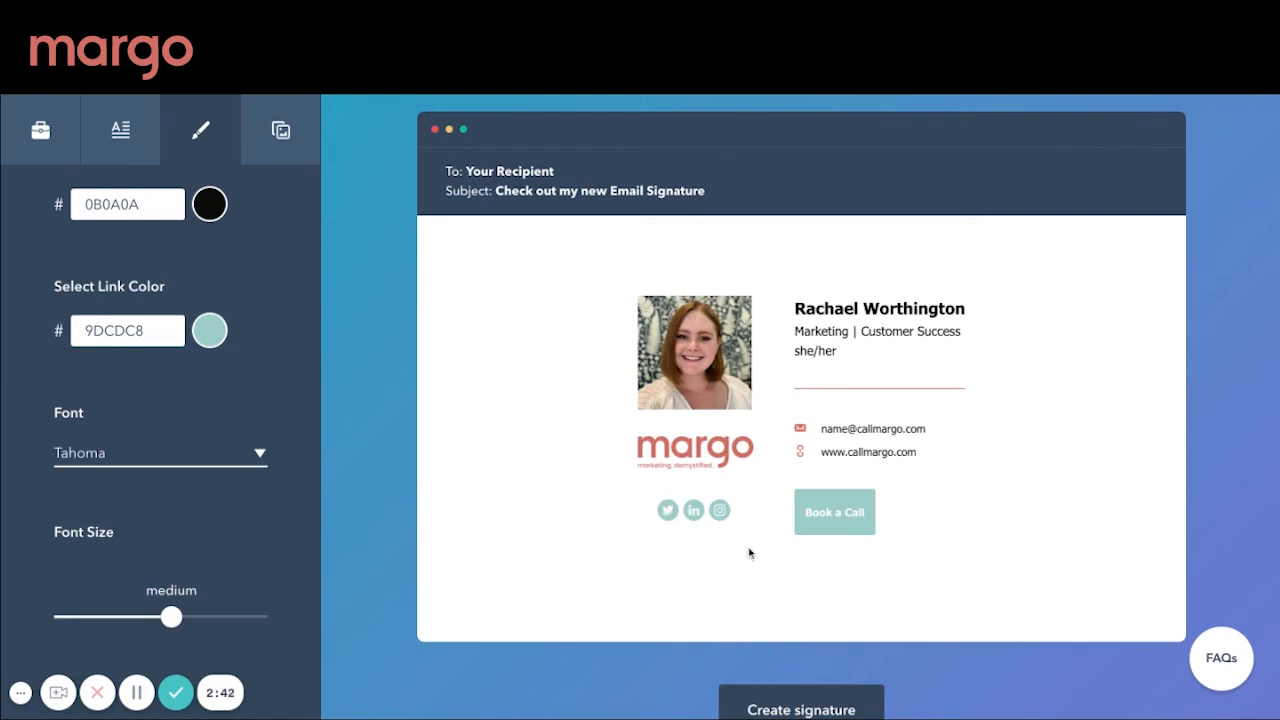
scroll(293, 389, down, 1)
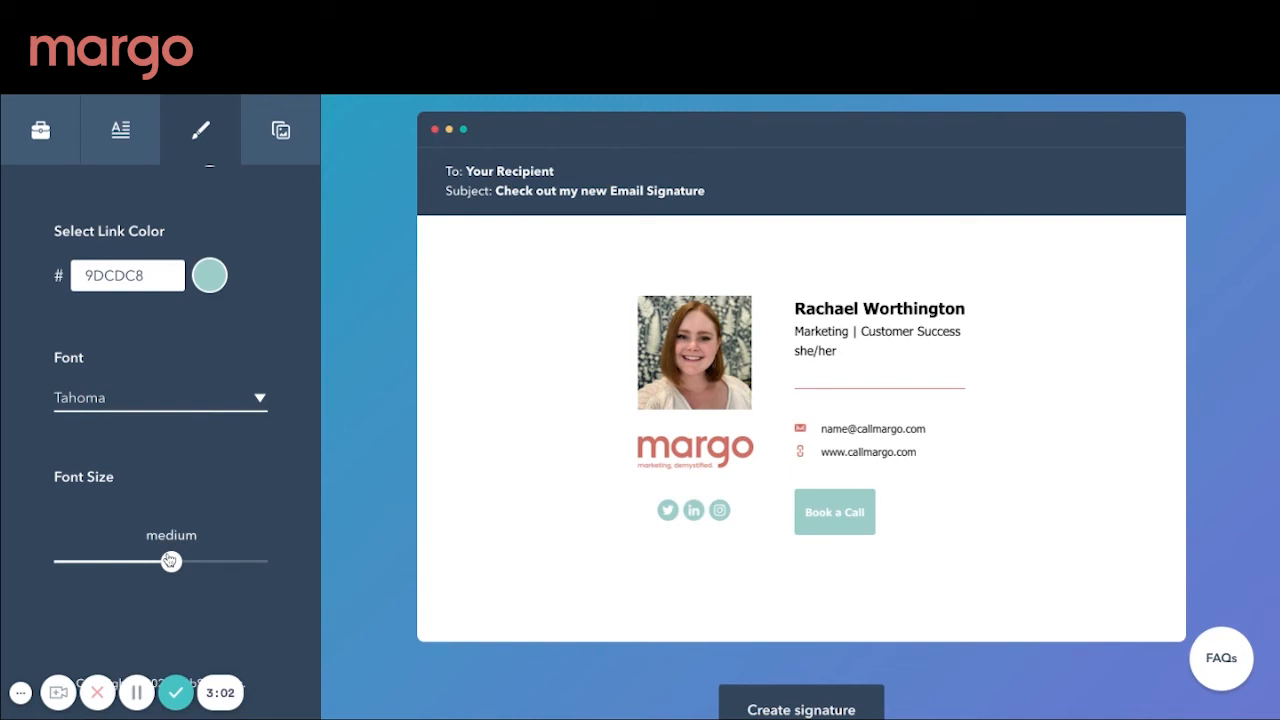
Examine the profile picture and company logo links and the custom CTA's copy, URL, colors and image option.
click(288, 141)
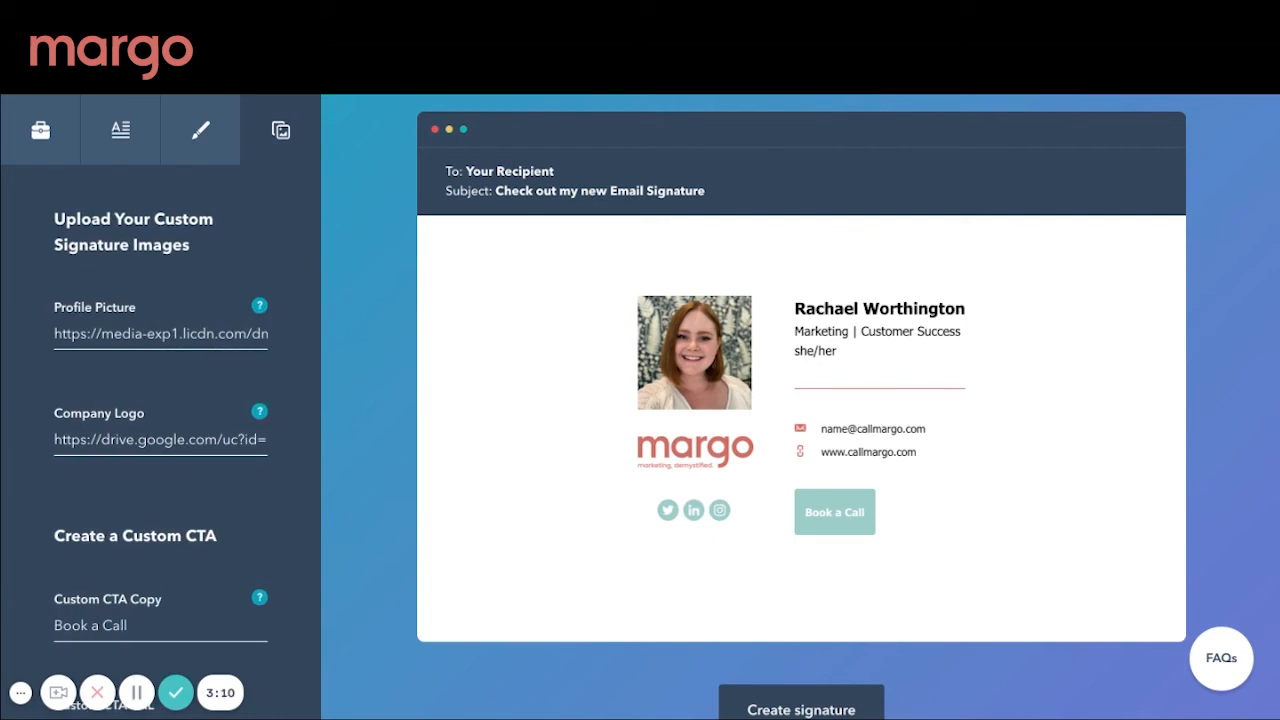
scroll(160, 400, down, 1)
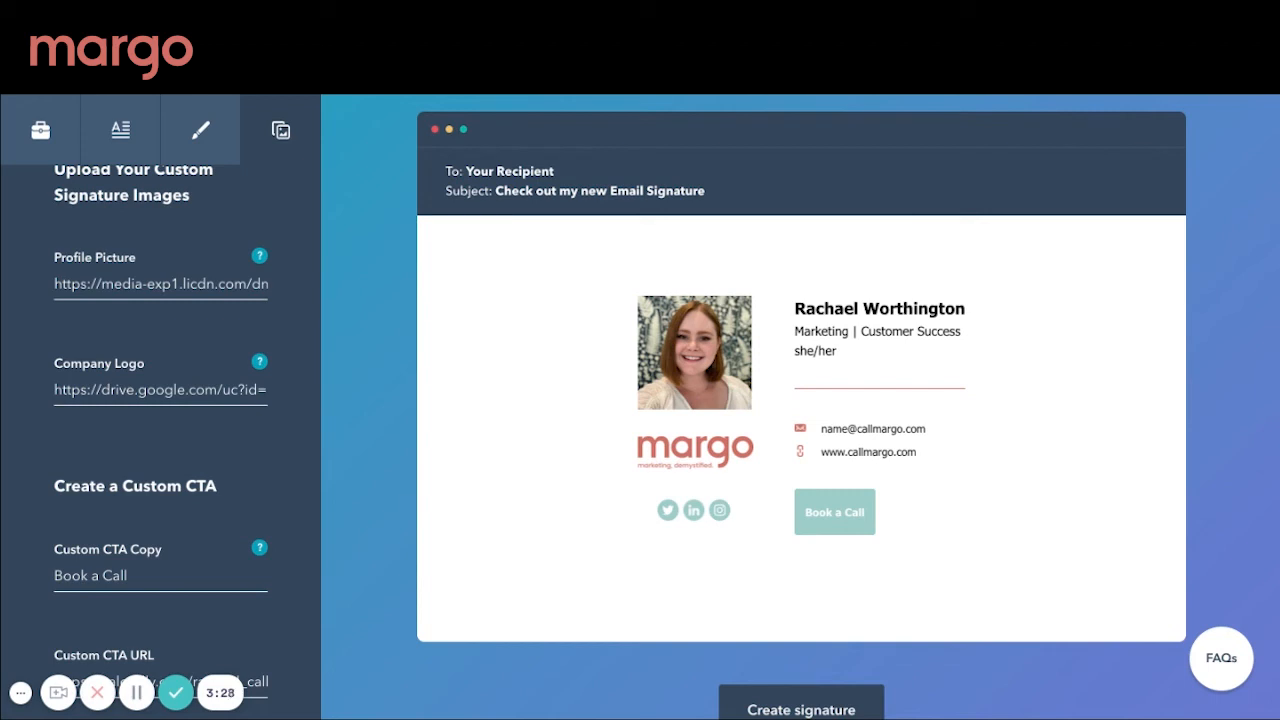
scroll(207, 265, down, 3)
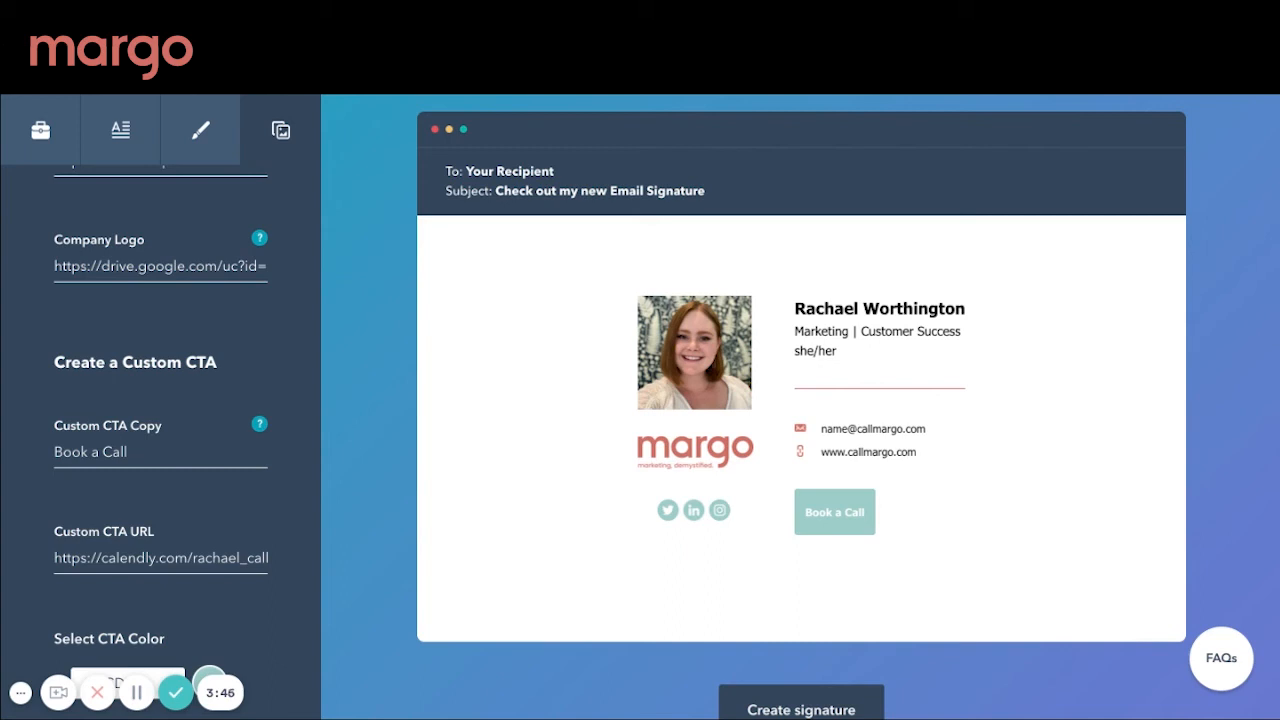
scroll(300, 528, down, 2)
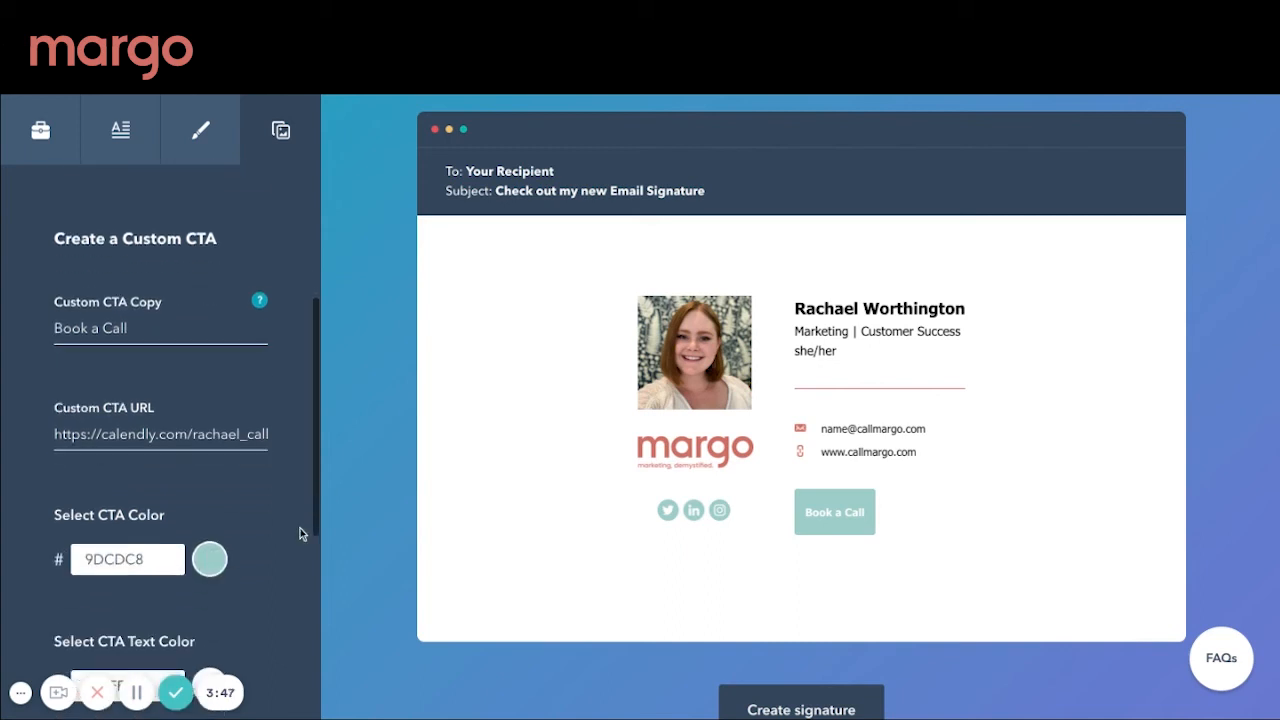
scroll(289, 352, down, 1)
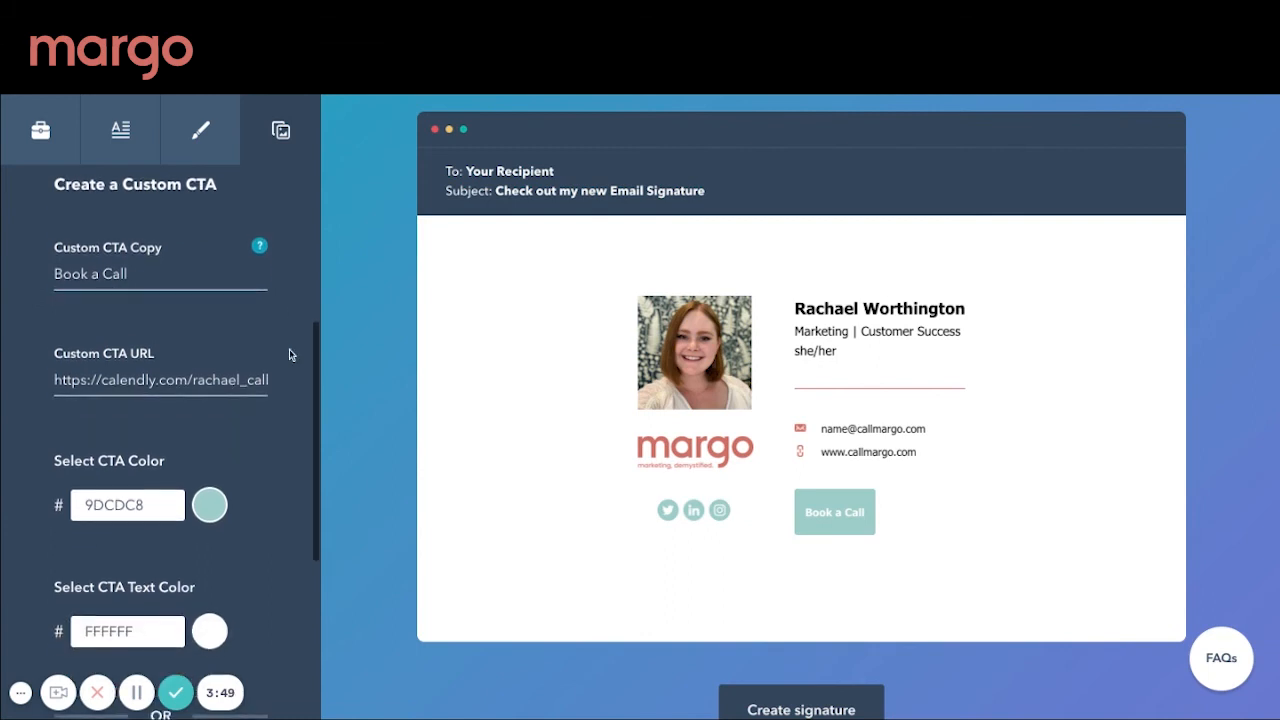
scroll(289, 354, up, 1)
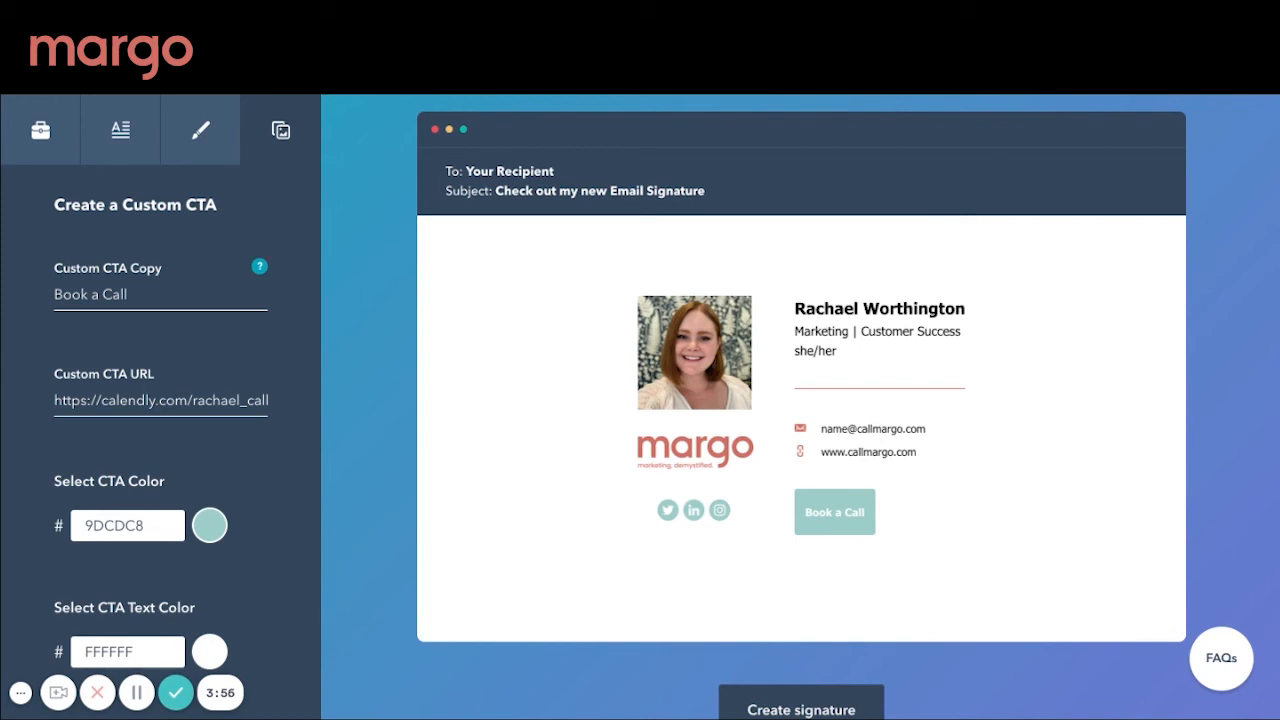
scroll(286, 344, down, 1)
scroll(285, 344, down, 2)
scroll(260, 344, down, 1)
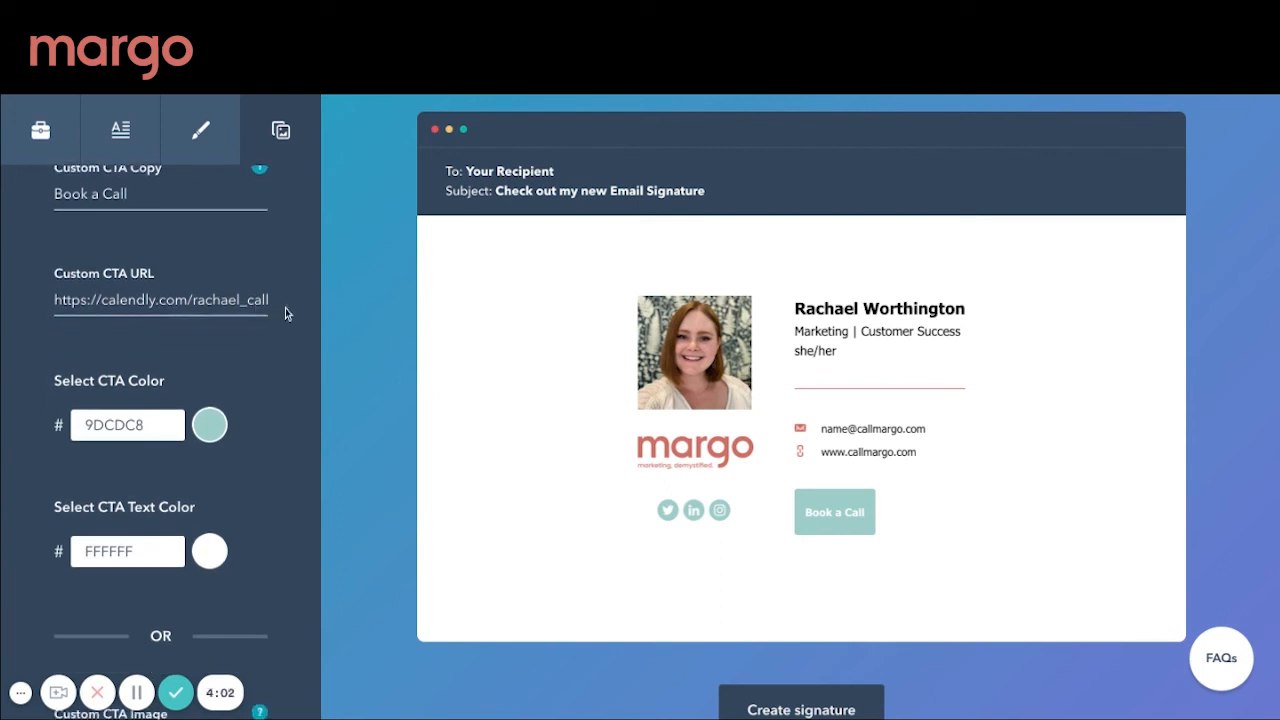
scroll(287, 344, down, 3)
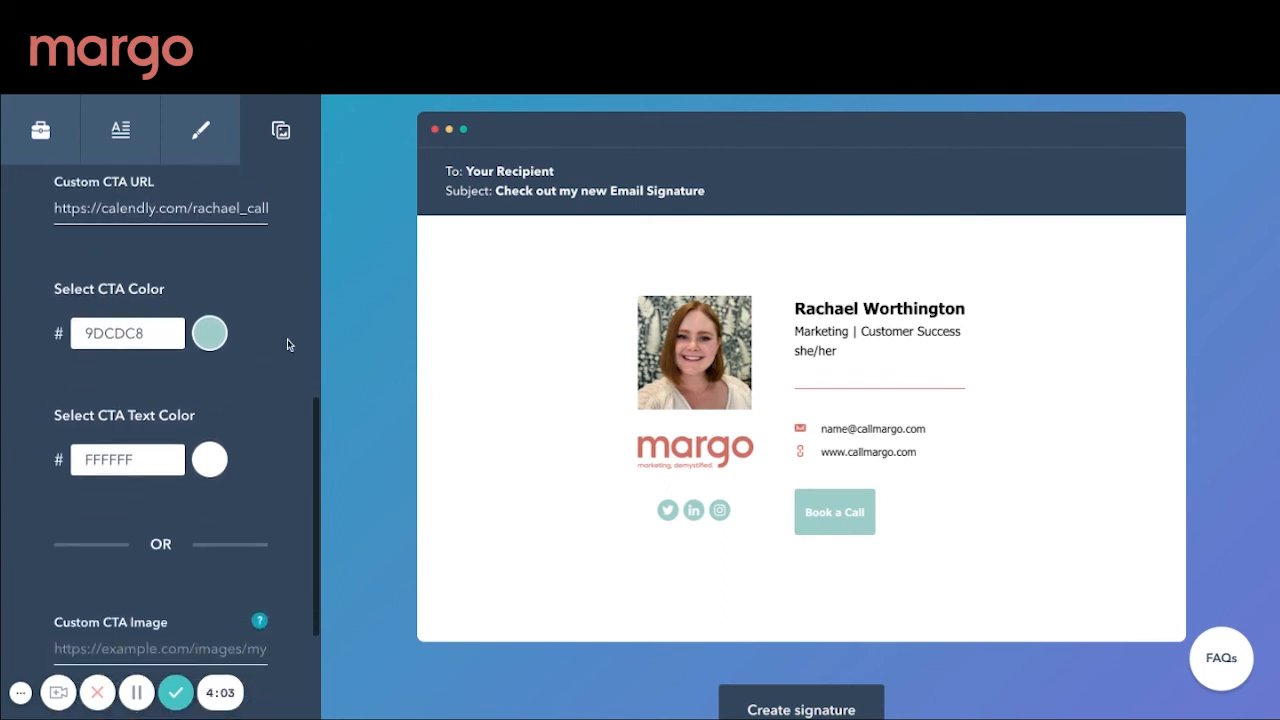
scroll(287, 344, down, 1)
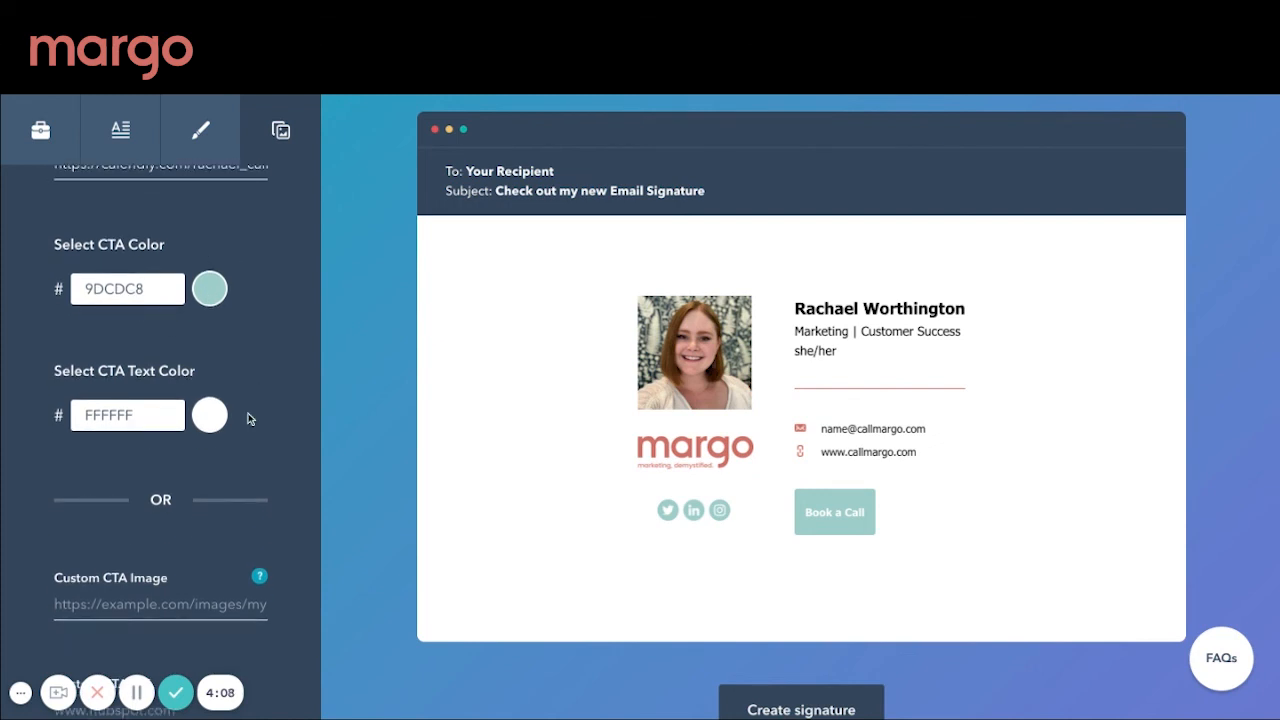
scroll(160, 440, down, 2)
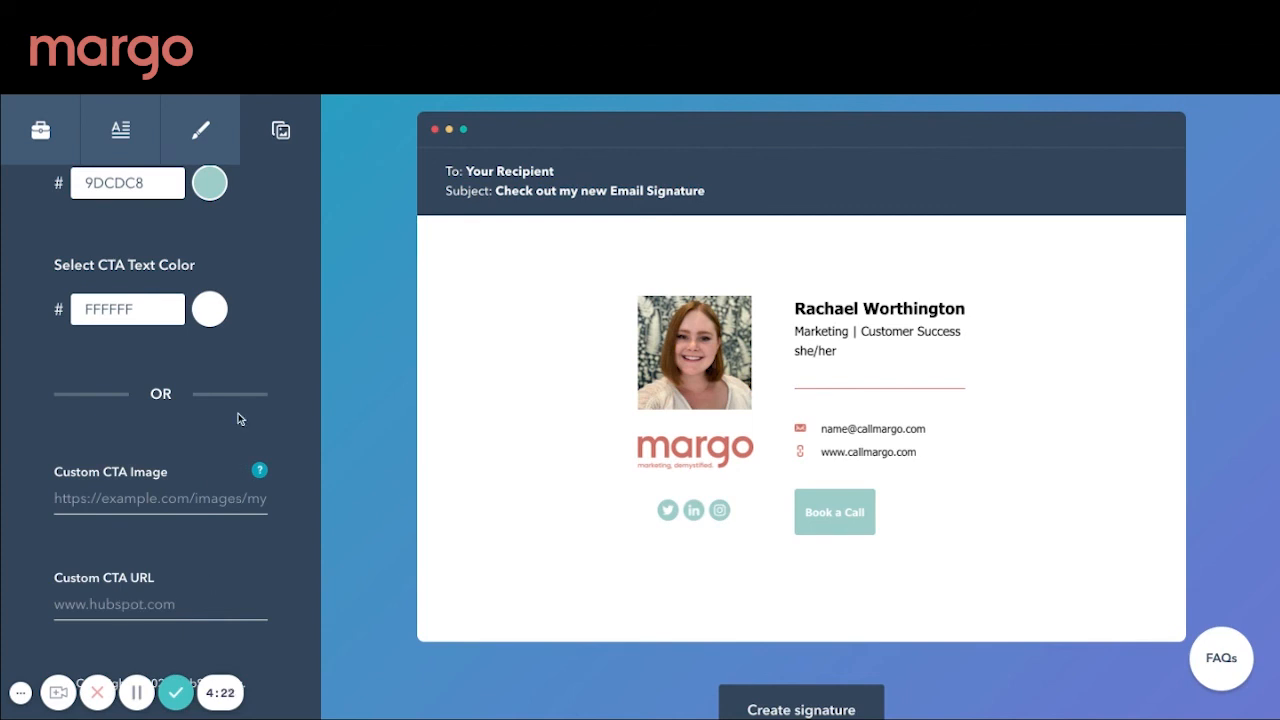
scroll(238, 413, up, 2)
scroll(238, 413, up, 5)
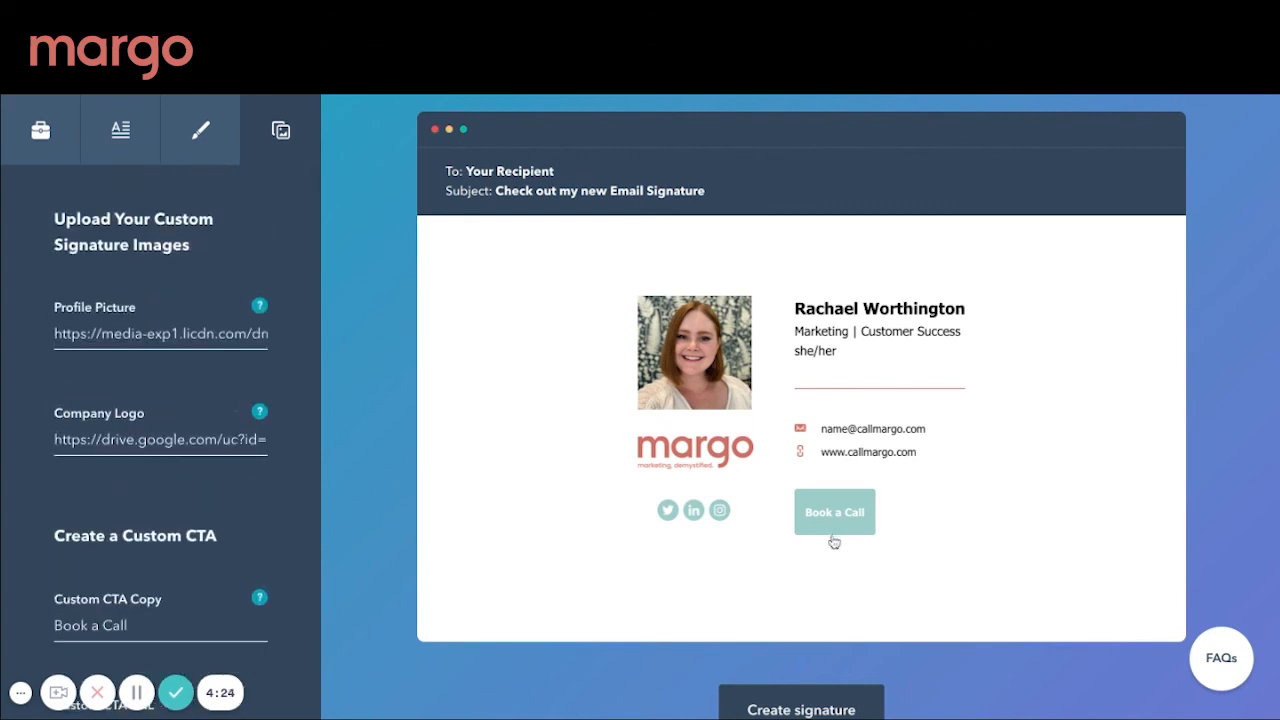
Create the signature and enter "margo" as the company name in the finishing form.
click(822, 704)
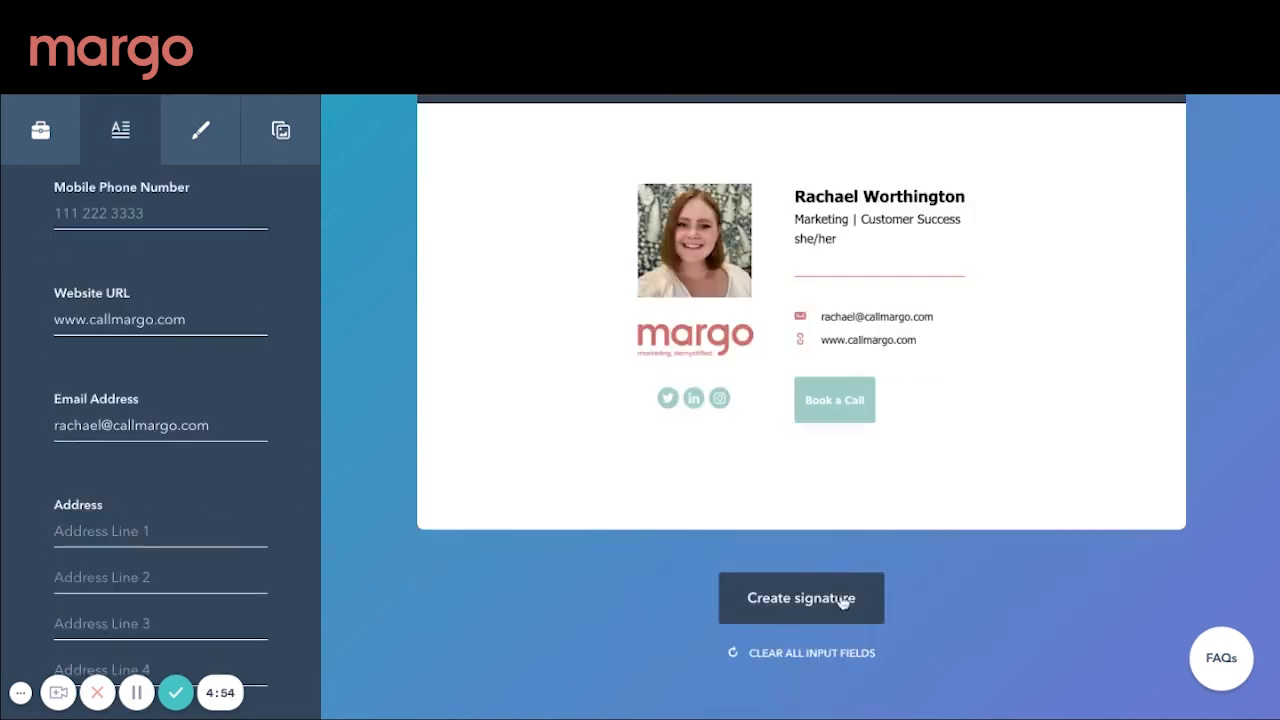
click(841, 600)
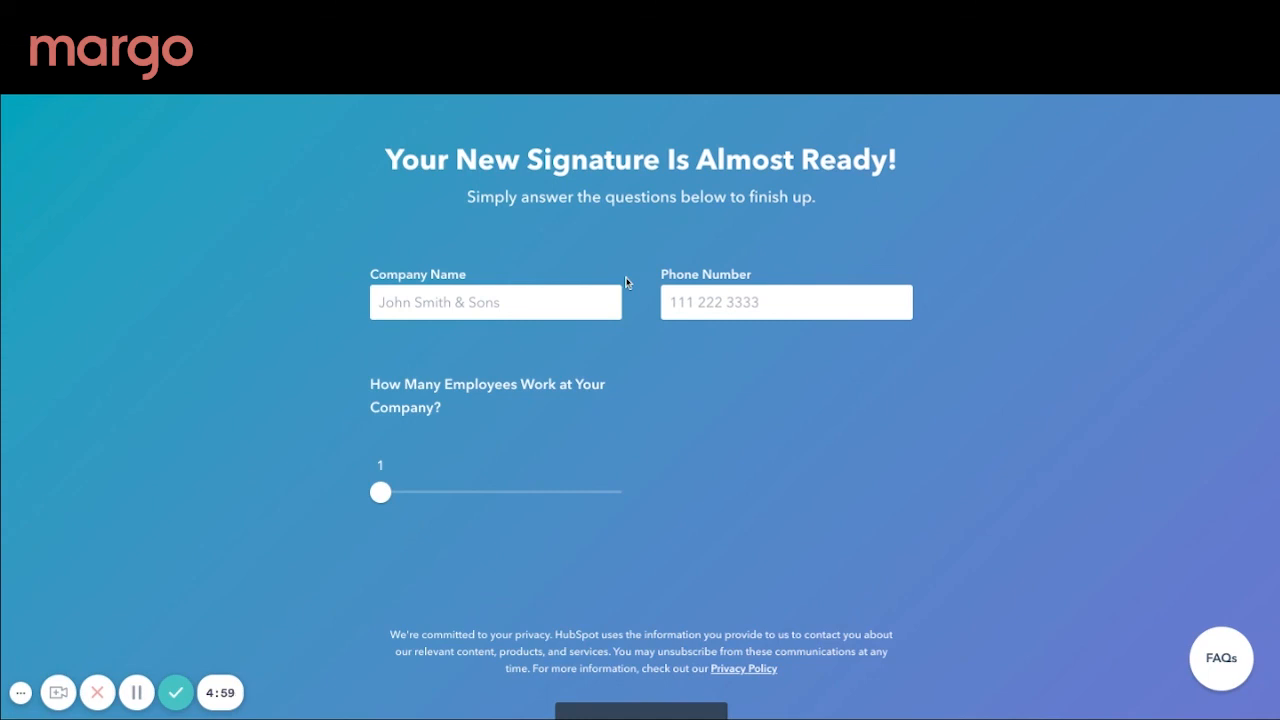
click(588, 296)
text(margo)
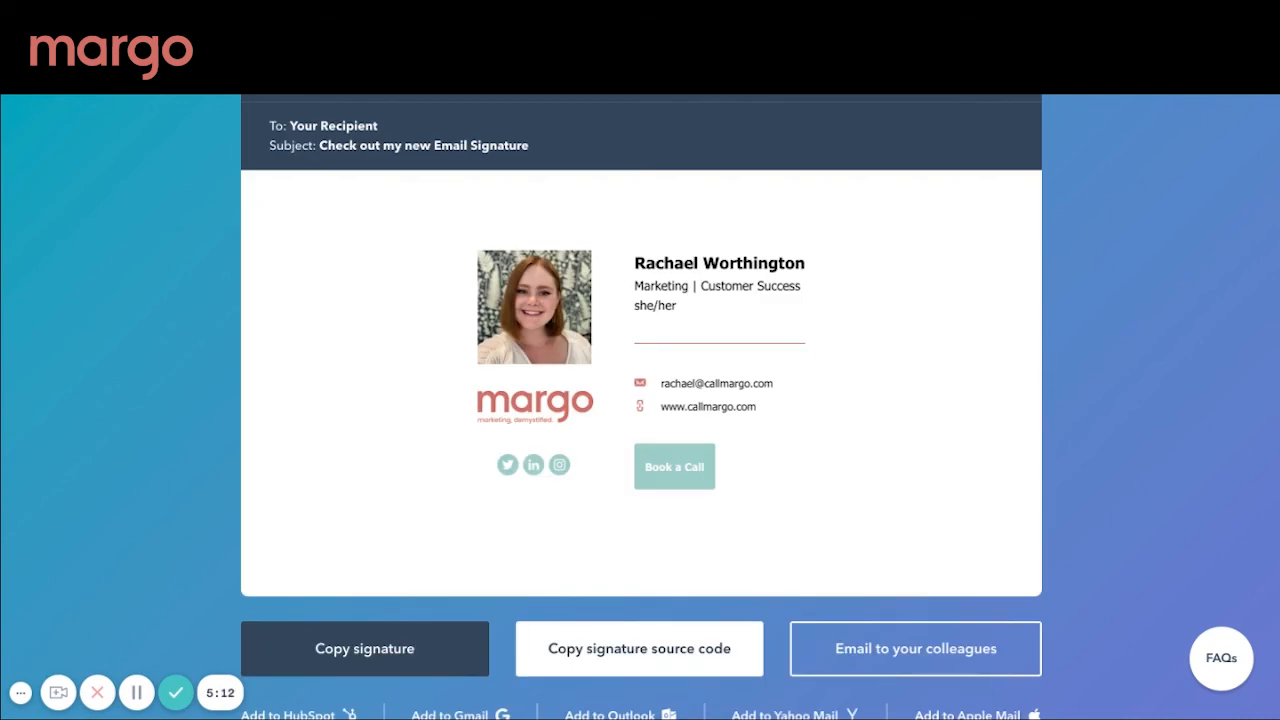
Review the finished signature preview and read the instructions for adding the signature to Gmail, closing them when done.
scroll(640, 400, up, 2)
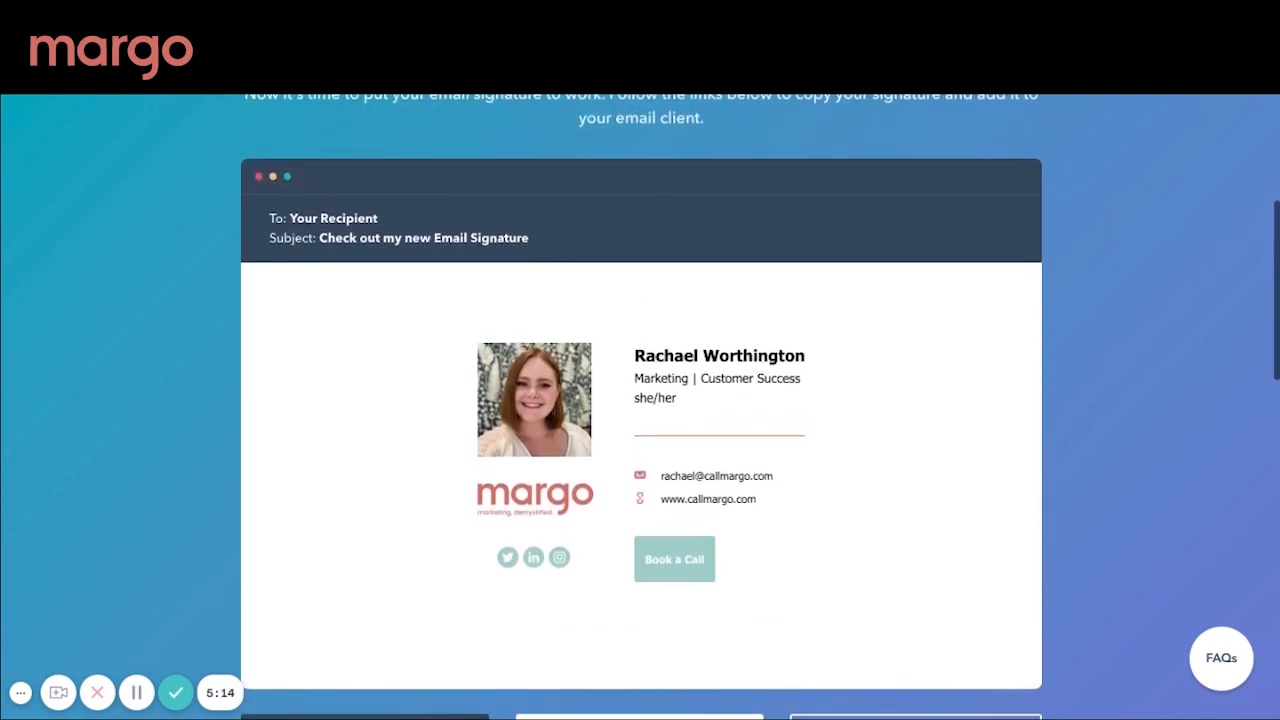
scroll(640, 390, down, 5)
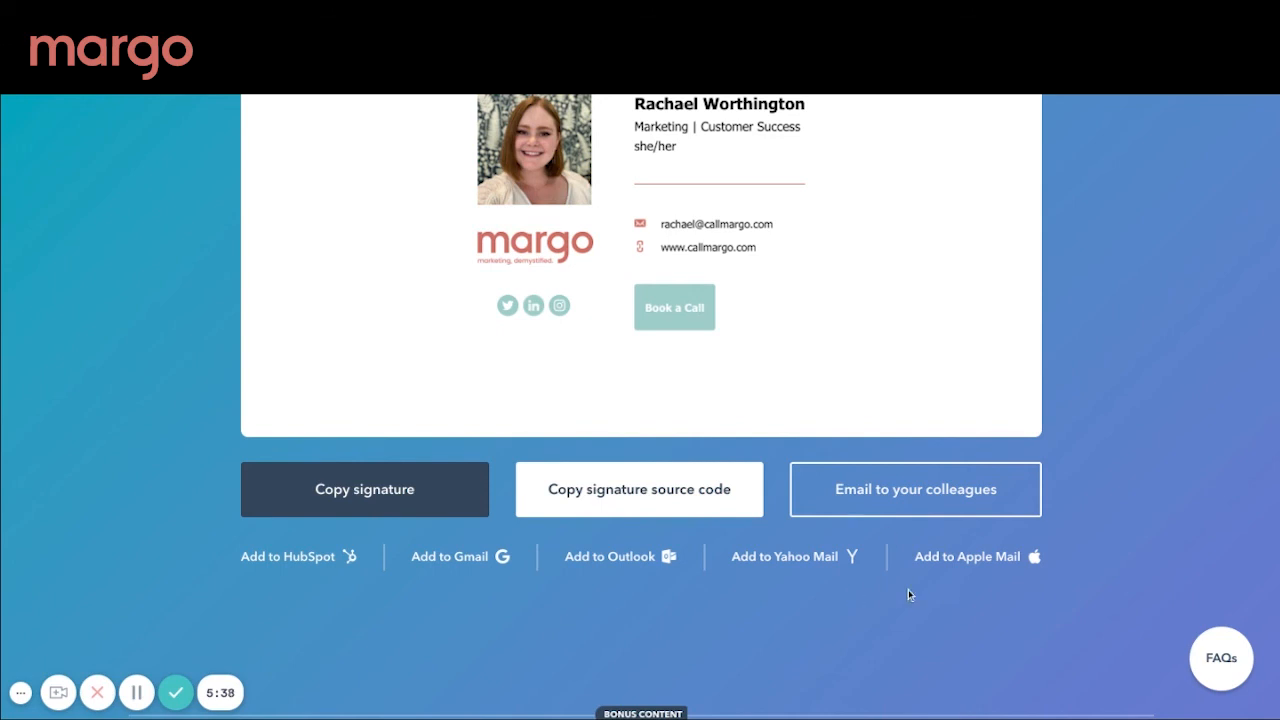
click(425, 562)
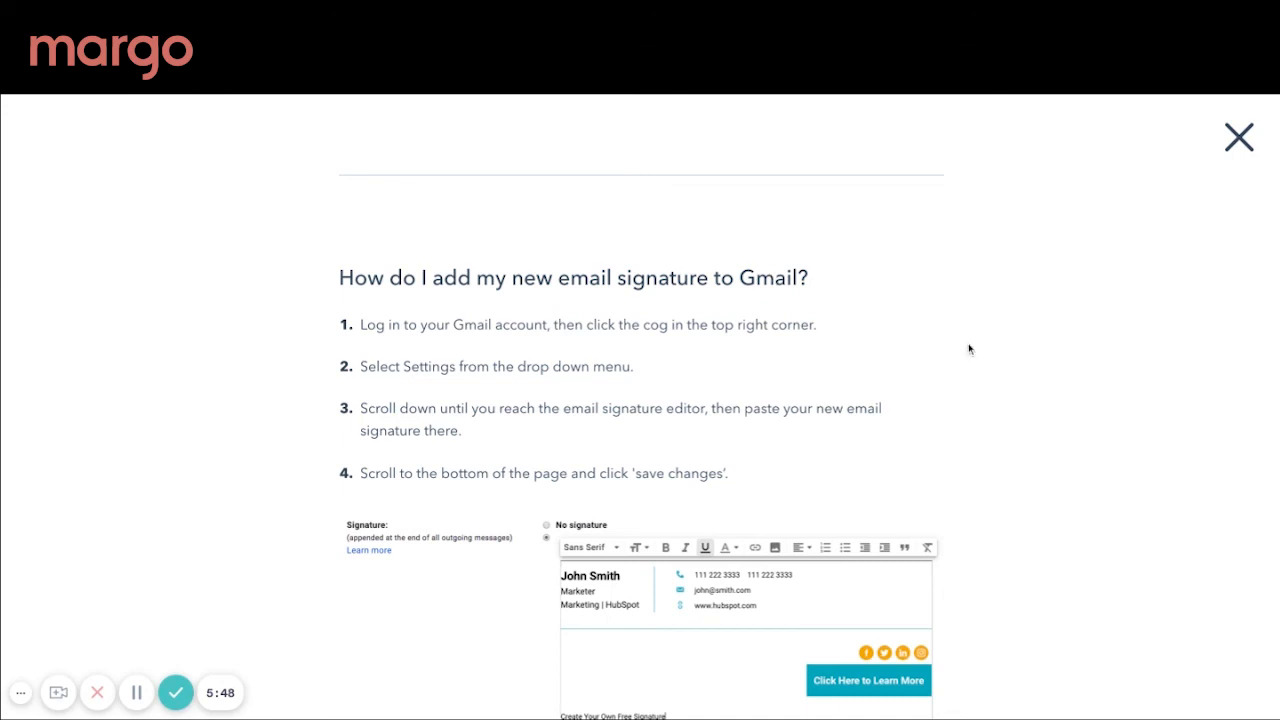
scroll(1242, 142, down, 3)
click(1242, 142)
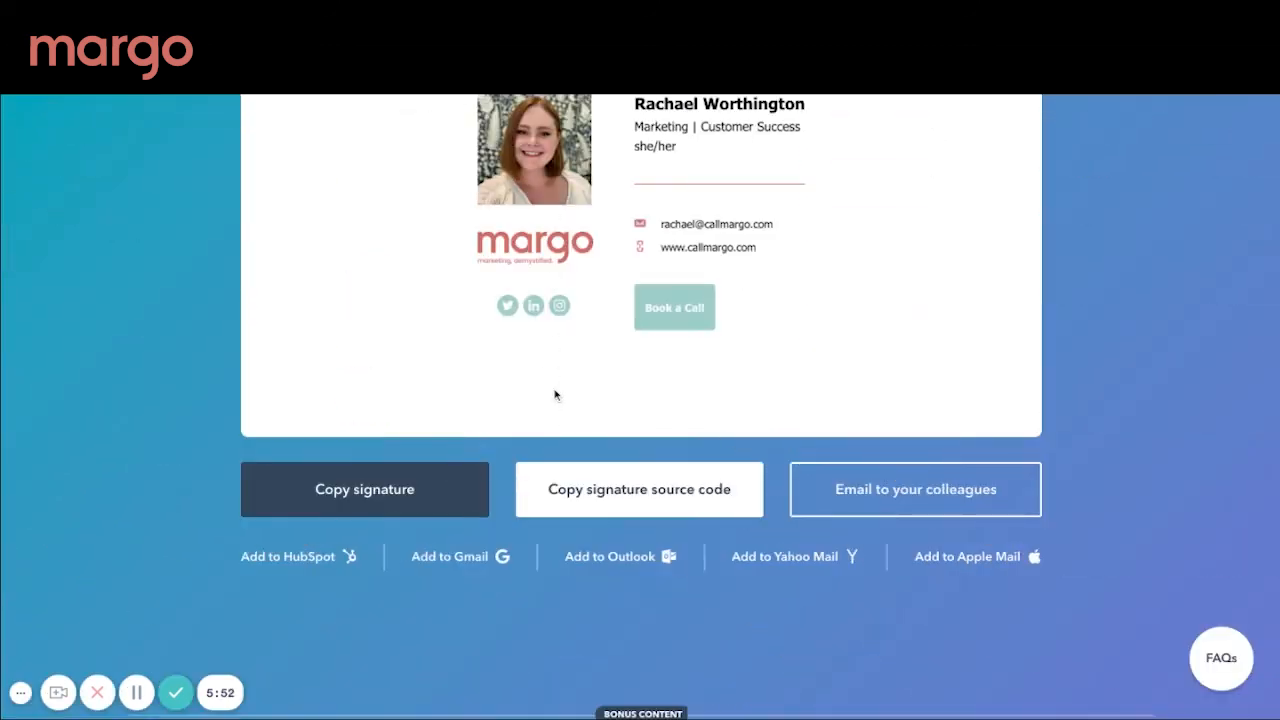
Copy the finished email signature itself, not its source code, for pasting into an email client.
click(383, 497)
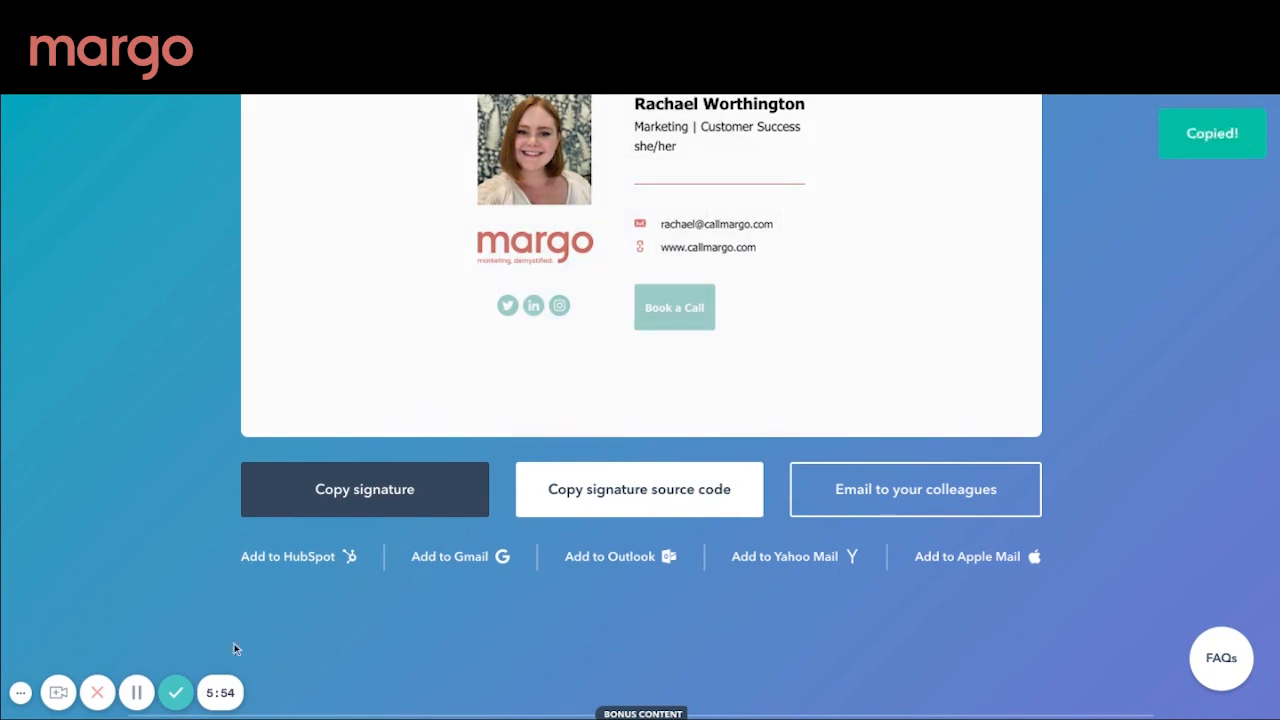
scroll(186, 460, up, 5)
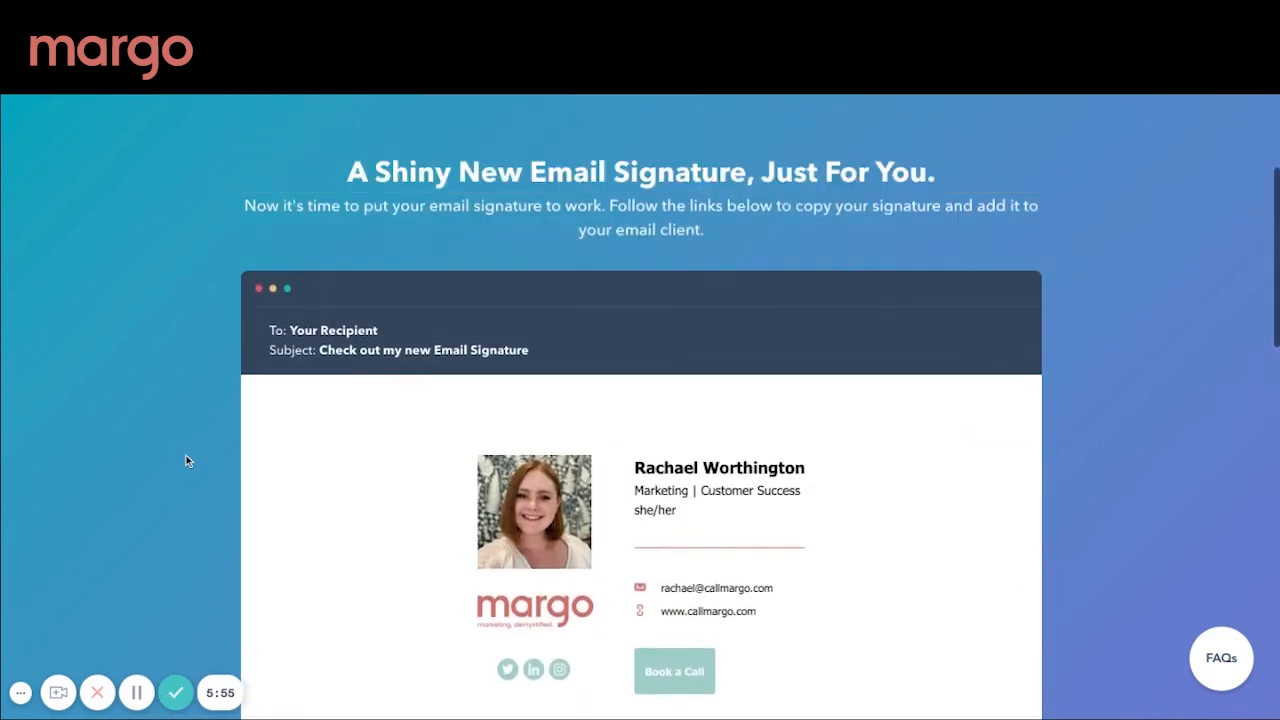